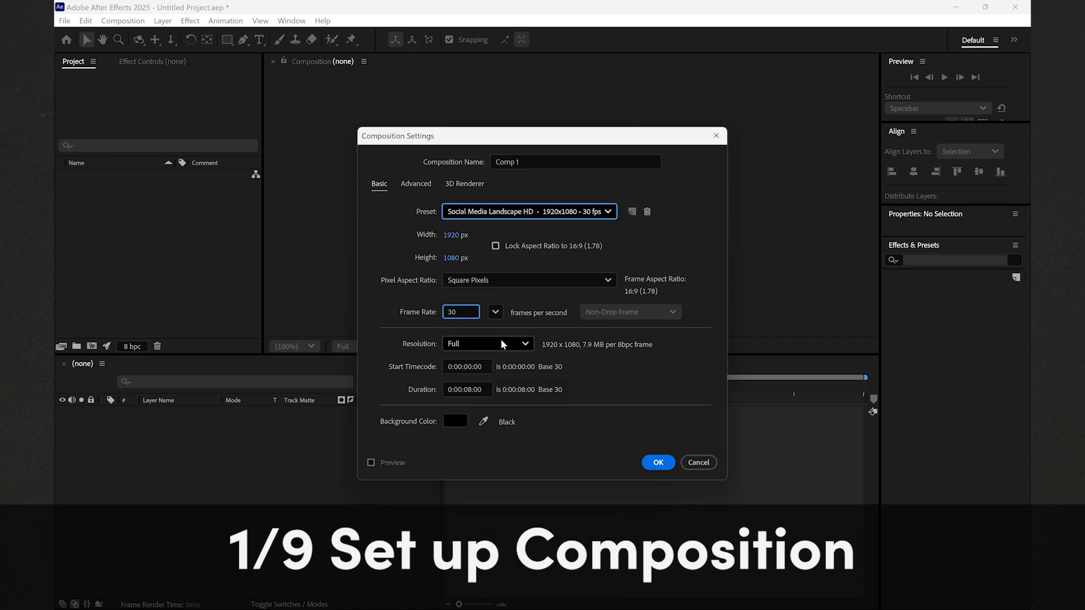
- Create Comp 1 at 1920×1080, 30 fps, with an 8-second duration
click(489, 391)
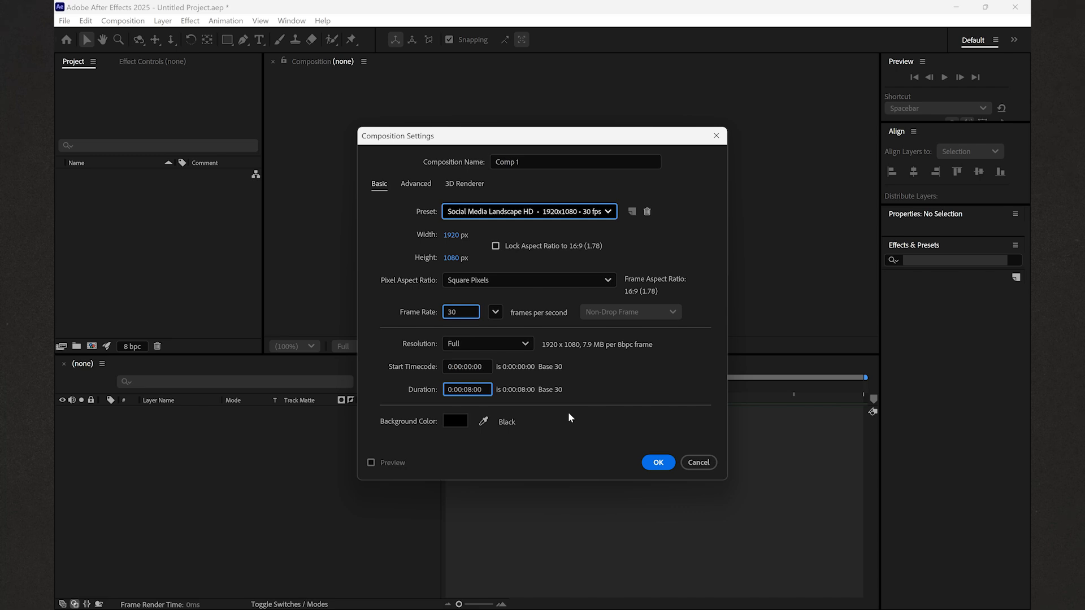
click(658, 463)
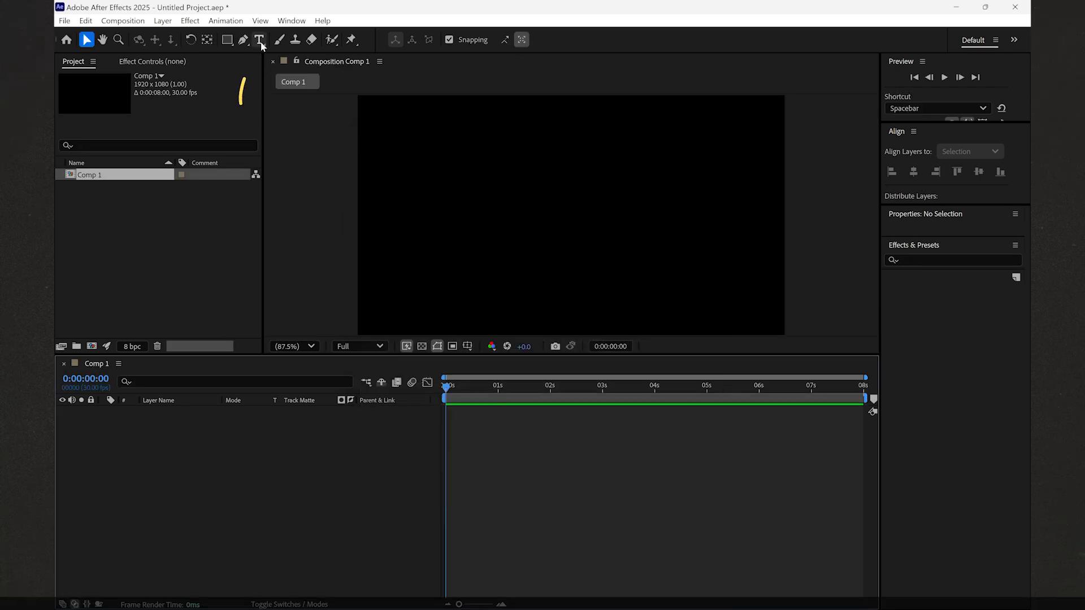
click(260, 40)
drag(377, 153, 730, 314)
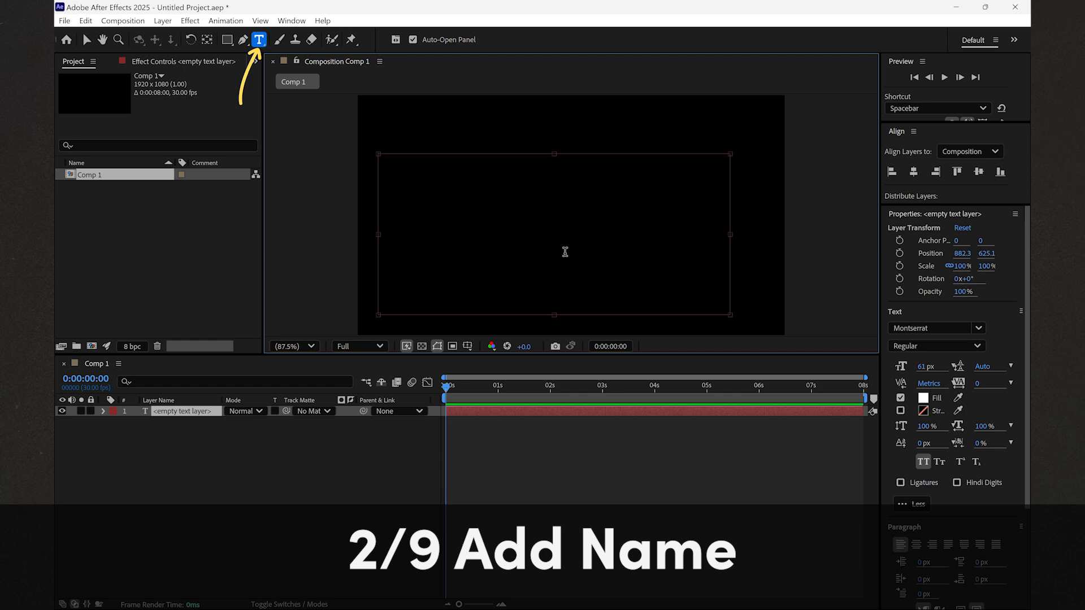
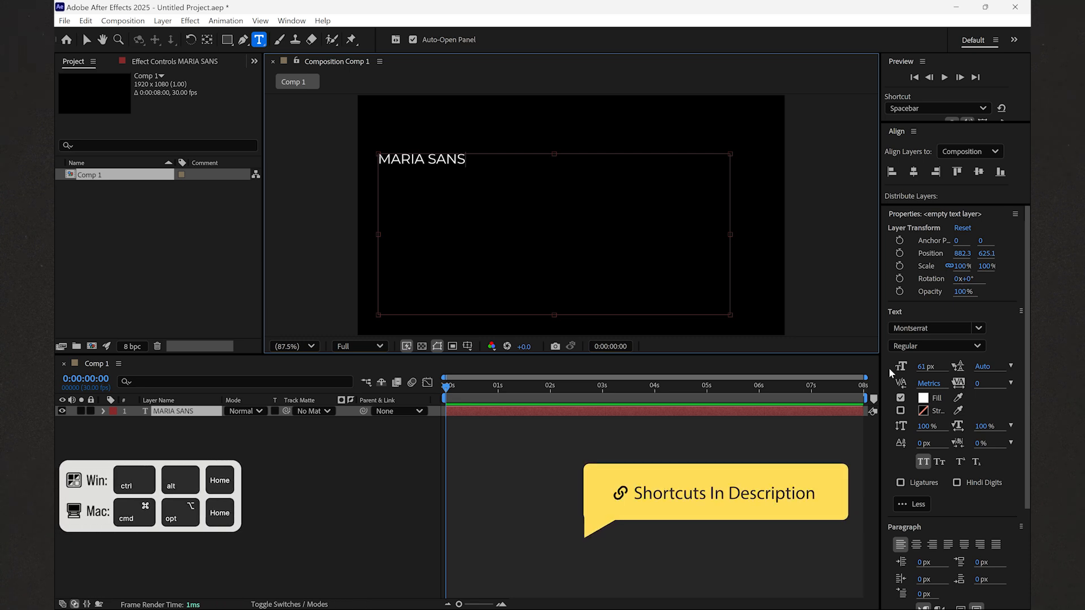
key(ctrl+alt+Home)
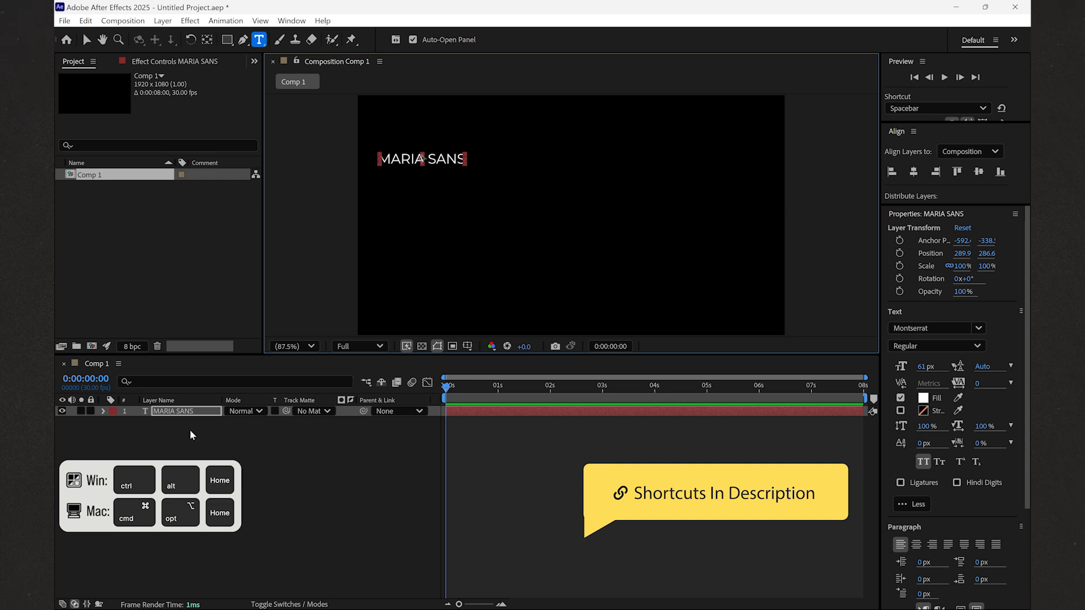
key(p)
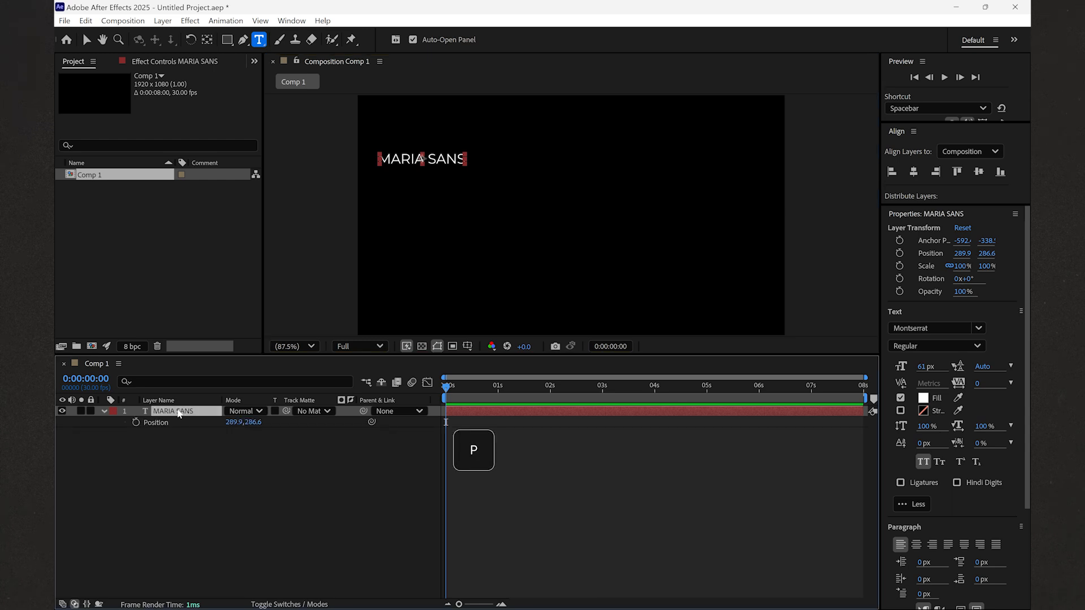
mouse_move(234, 422)
mouse_down()
mouse_move(394, 423)
mouse_move(224, 423)
mouse_up()
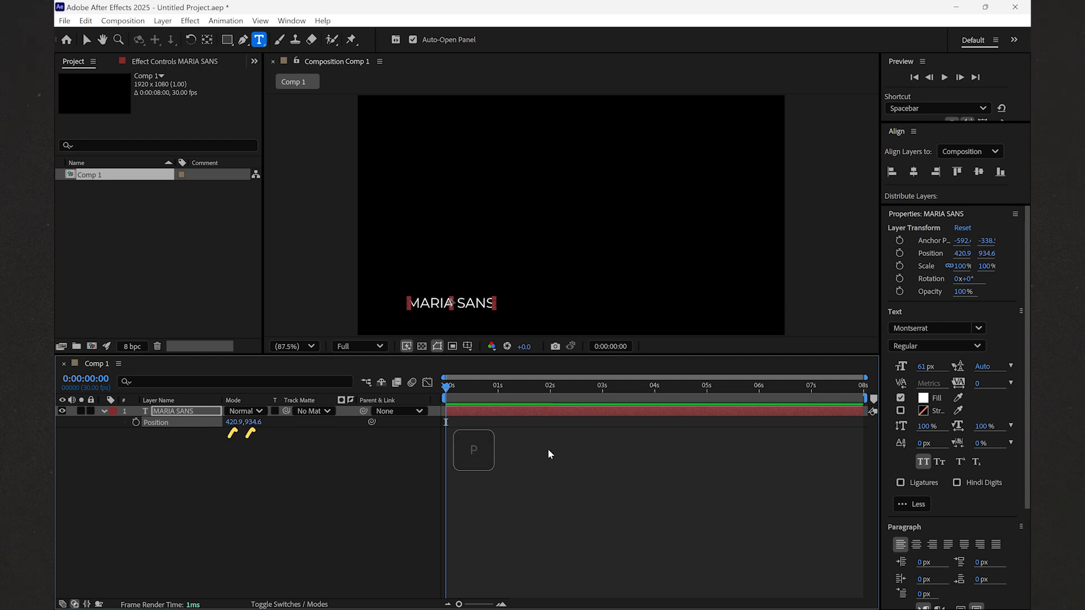
- Rename the text layer to 'Text' and deselect it
right_click(204, 416)
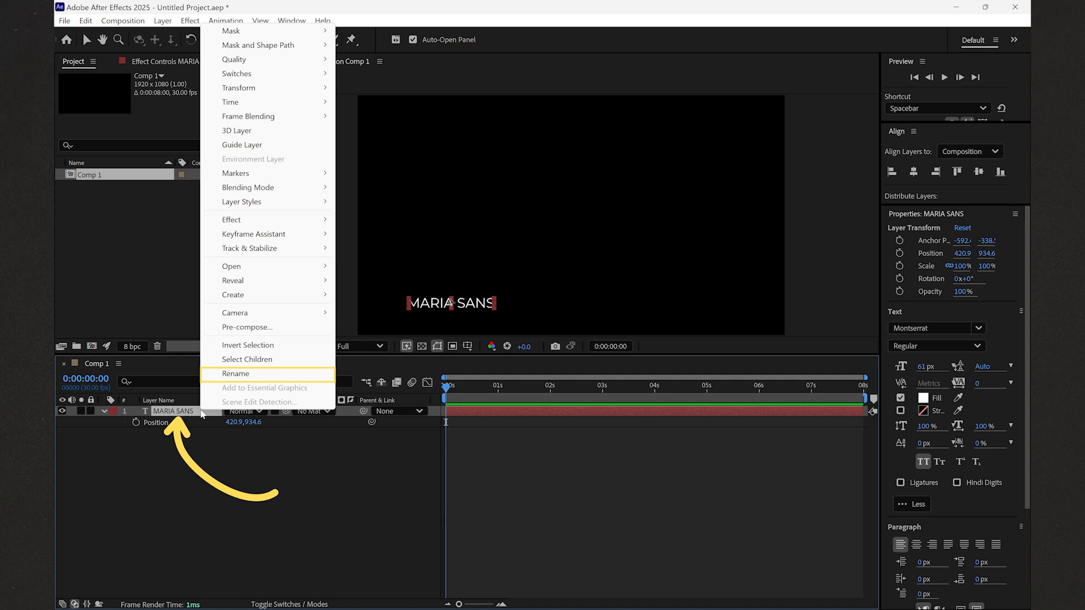
click(244, 374)
text(Text)
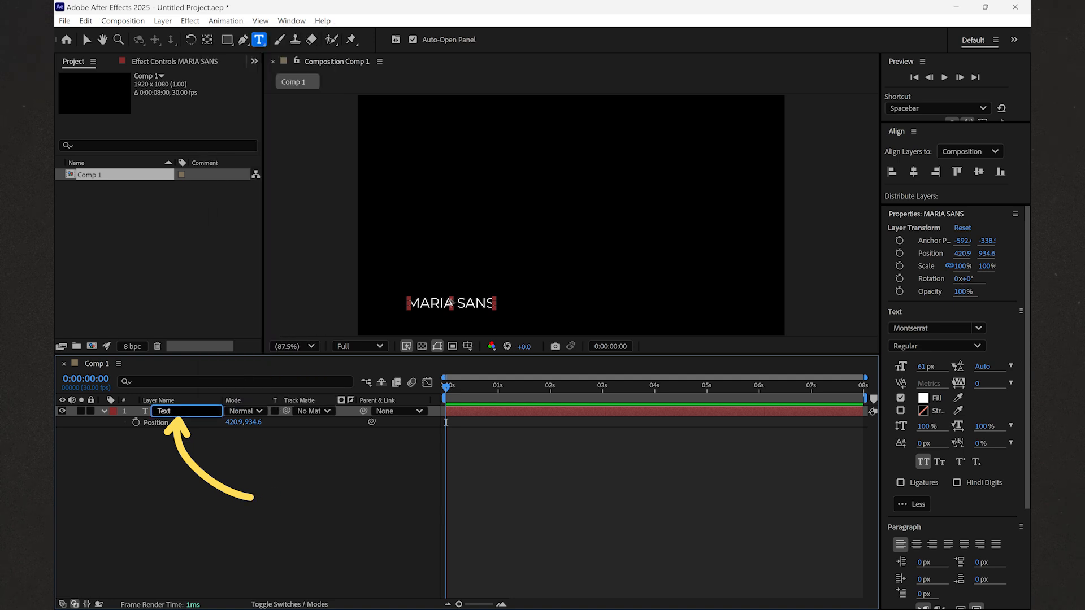
key(Return)
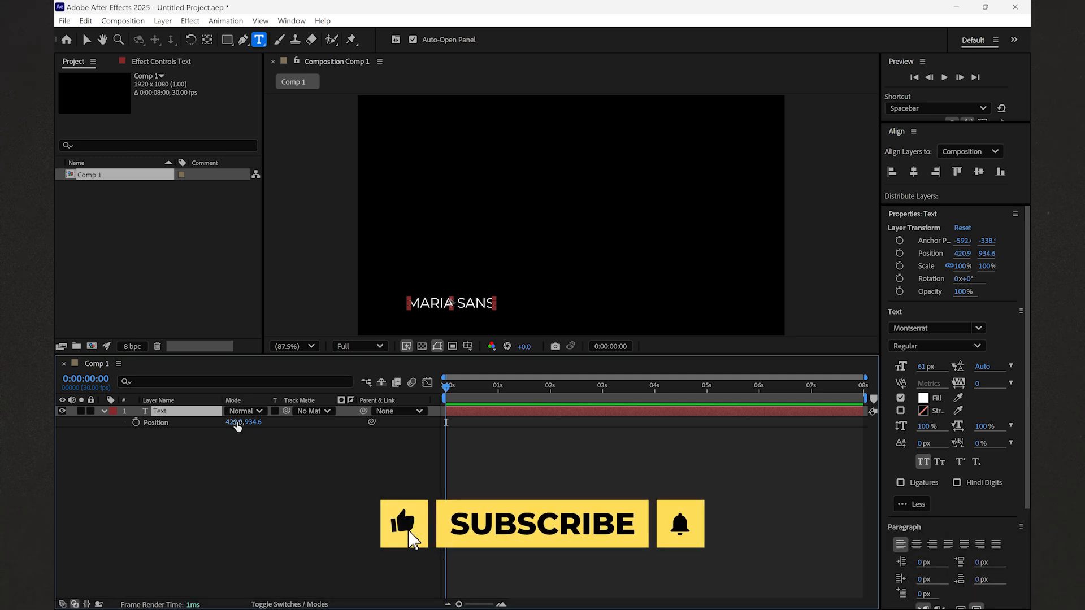
click(233, 465)
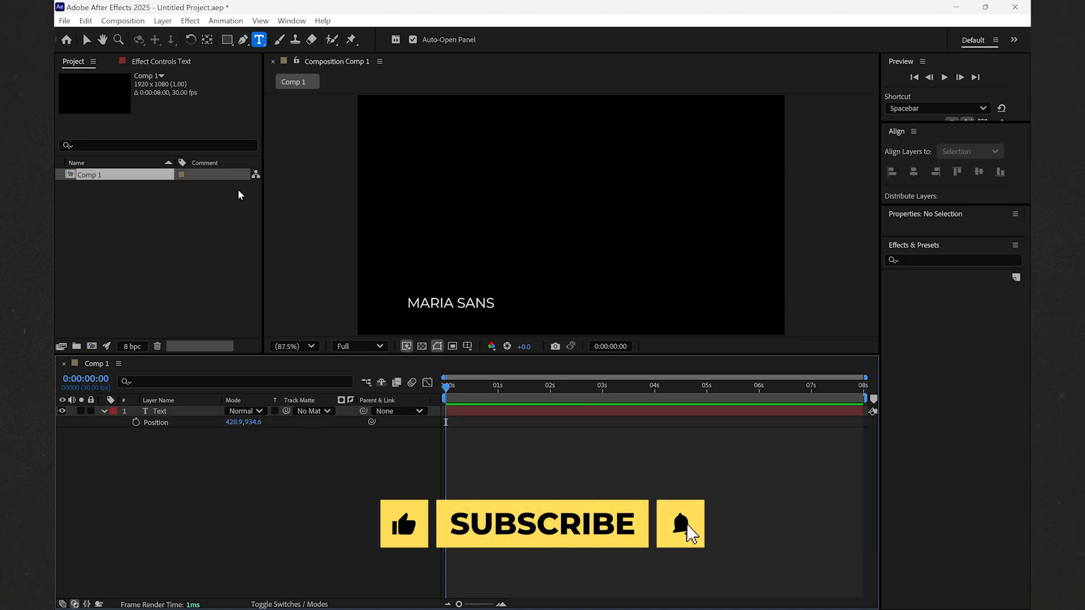
click(231, 42)
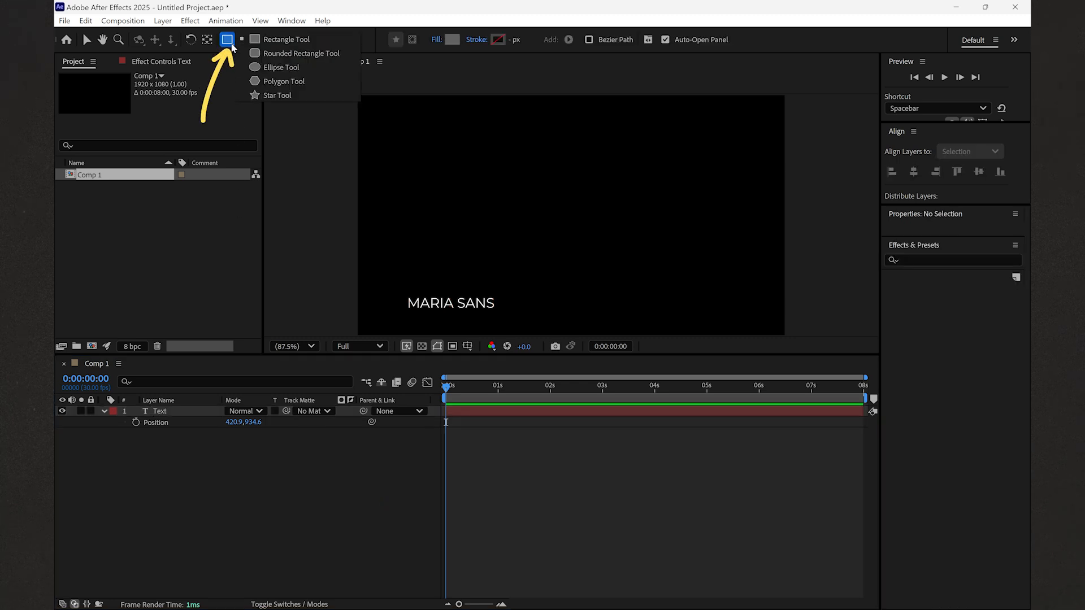
click(262, 41)
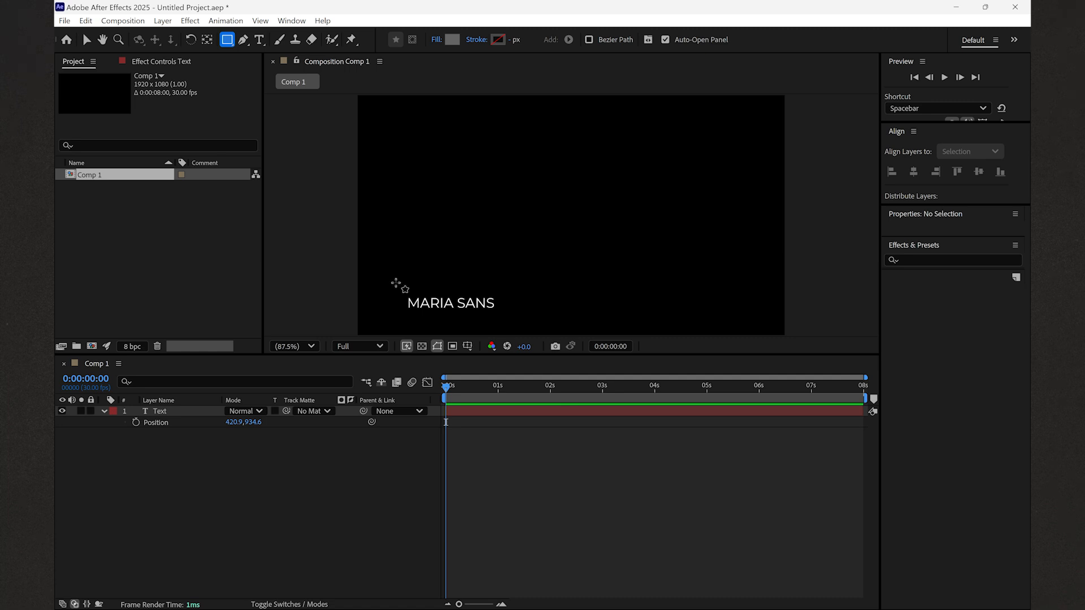
mouse_move(396, 283)
mouse_down()
mouse_move(400, 316)
mouse_move(527, 316)
mouse_up()
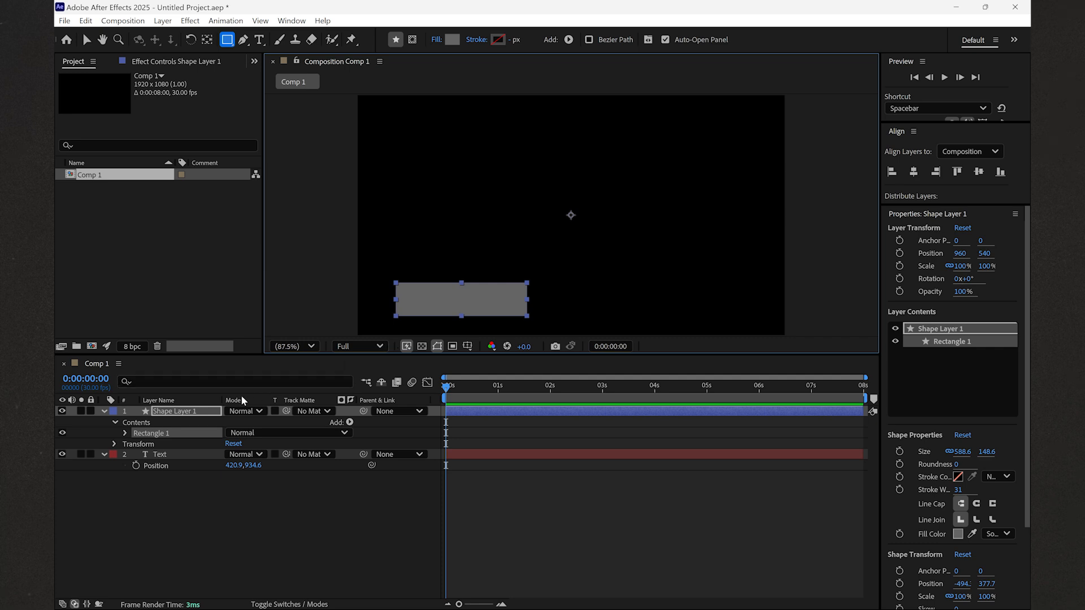
drag(192, 409, 196, 492)
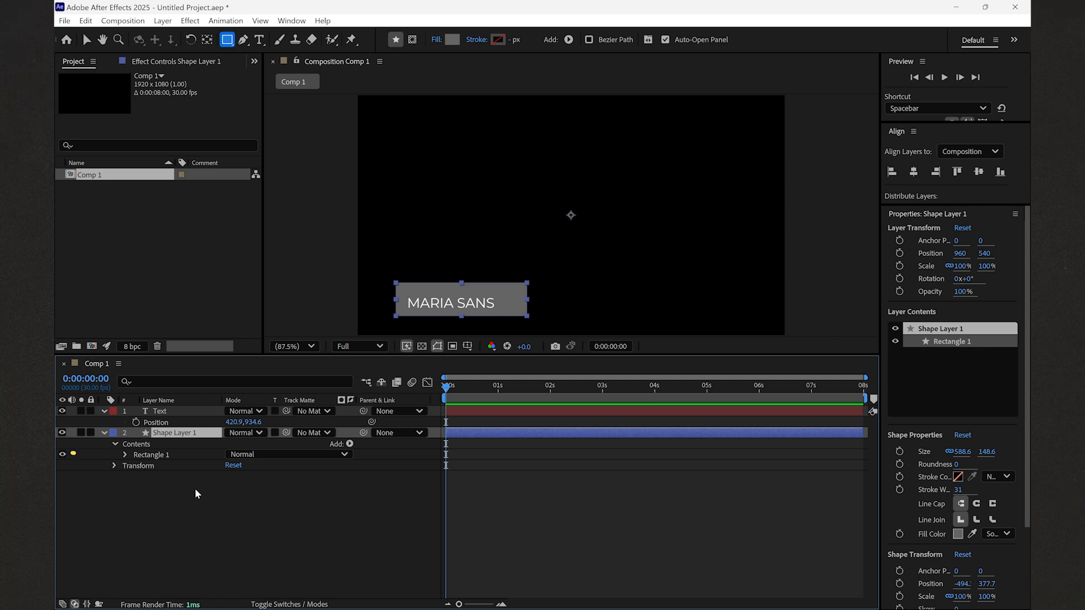
- Resize the rectangle to a shorter, narrower box, viewing at 200% zoom
click(162, 457)
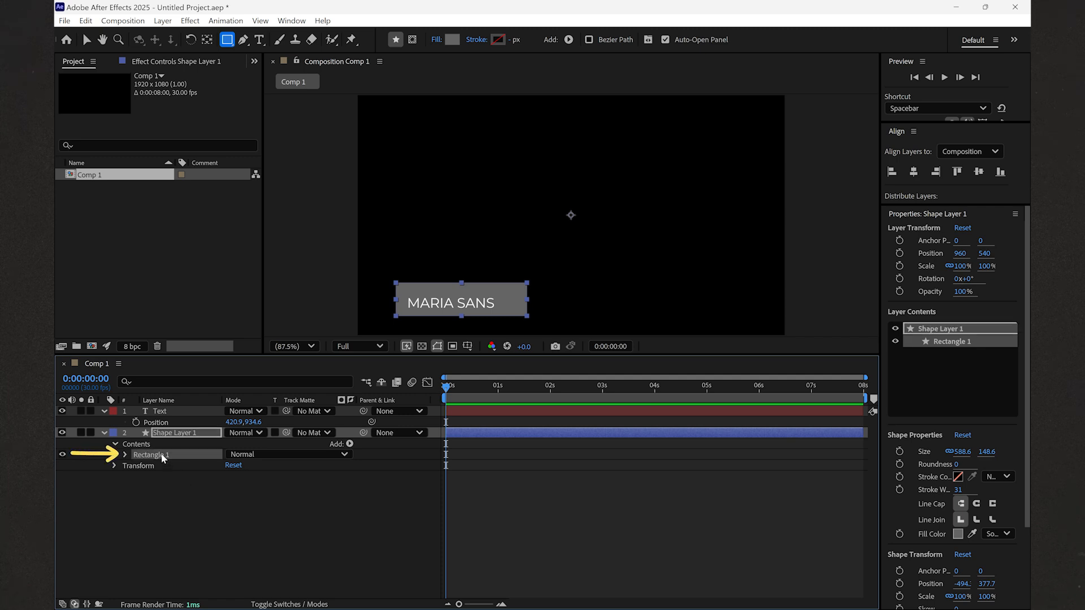
click(86, 39)
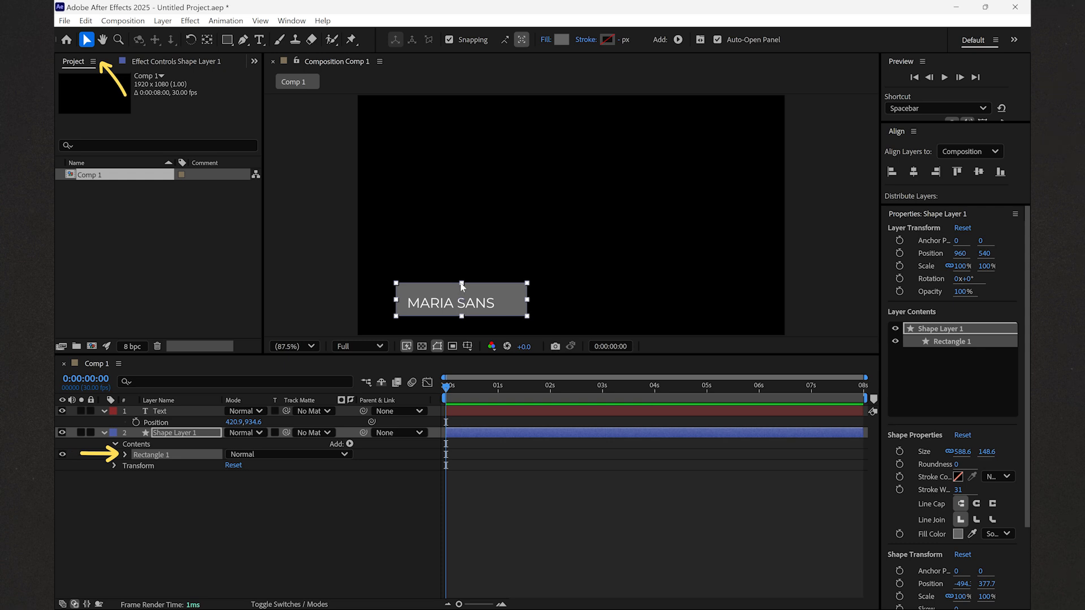
drag(462, 283, 461, 289)
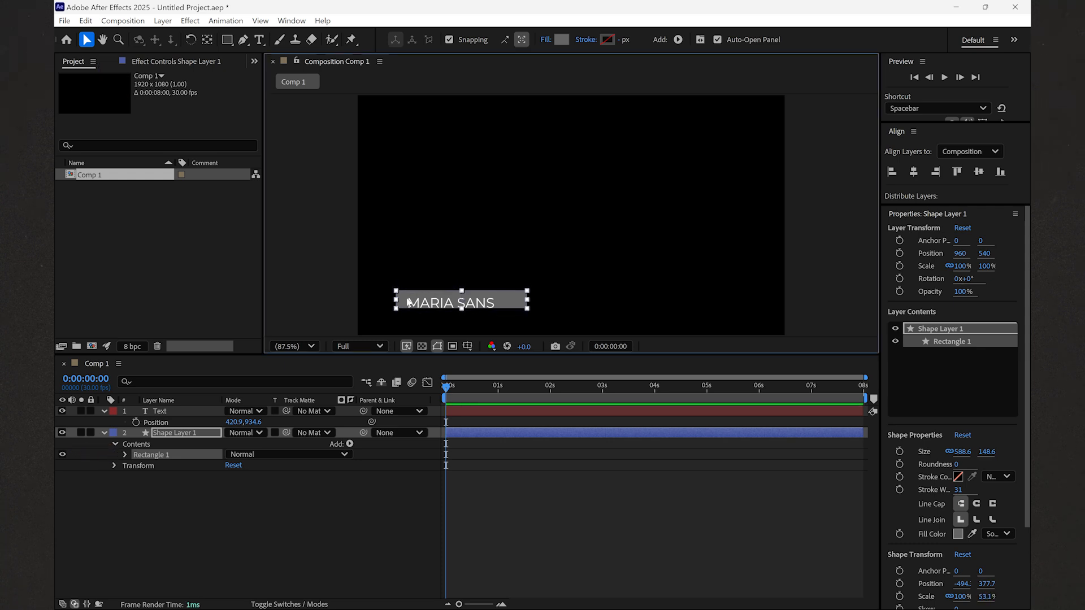
drag(396, 304, 404, 305)
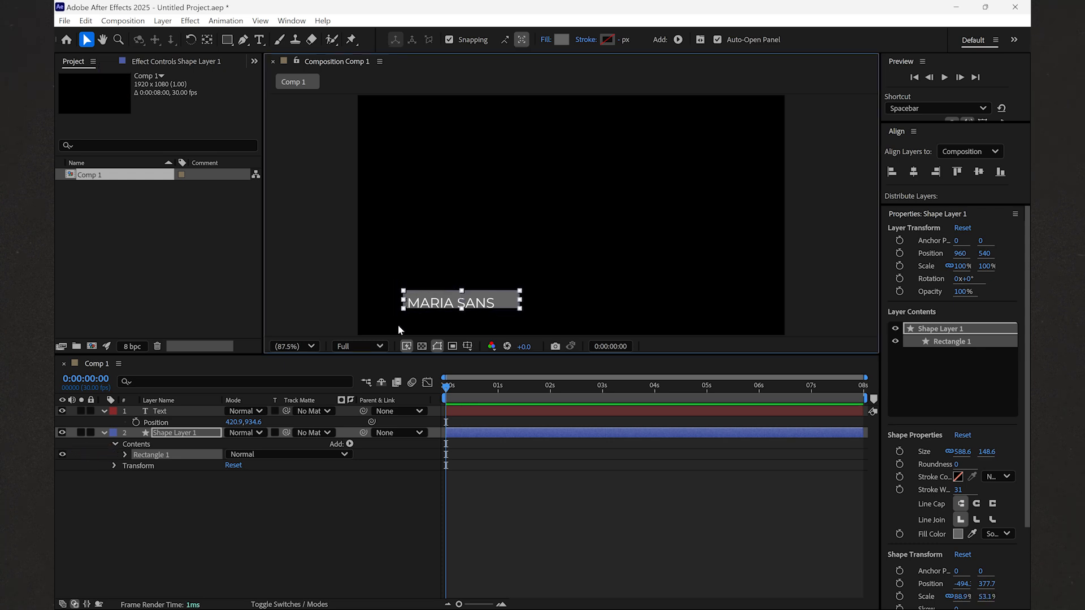
click(314, 346)
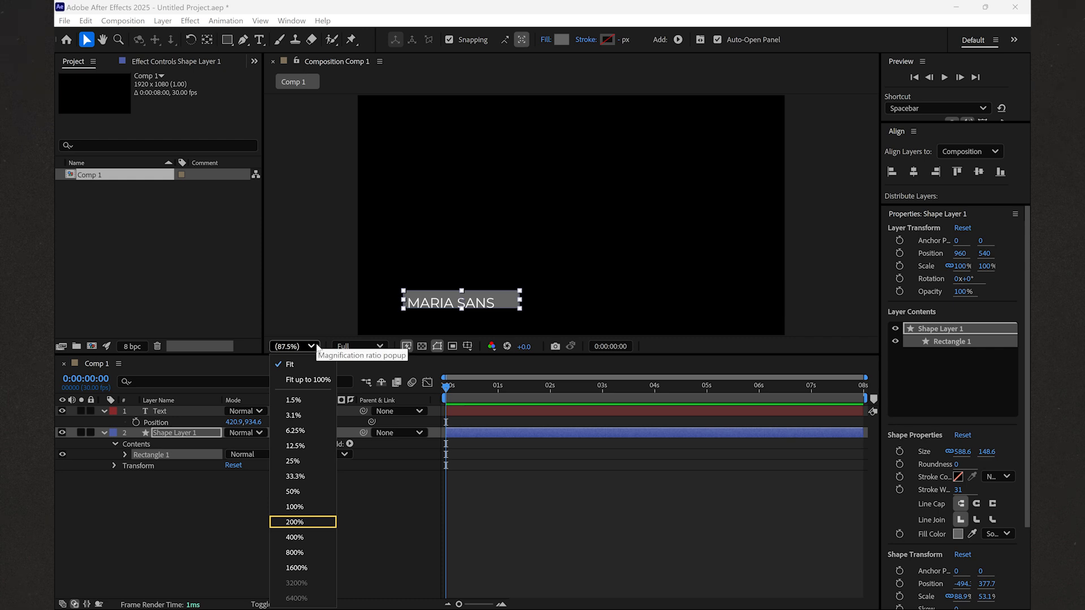
click(304, 521)
key(h)
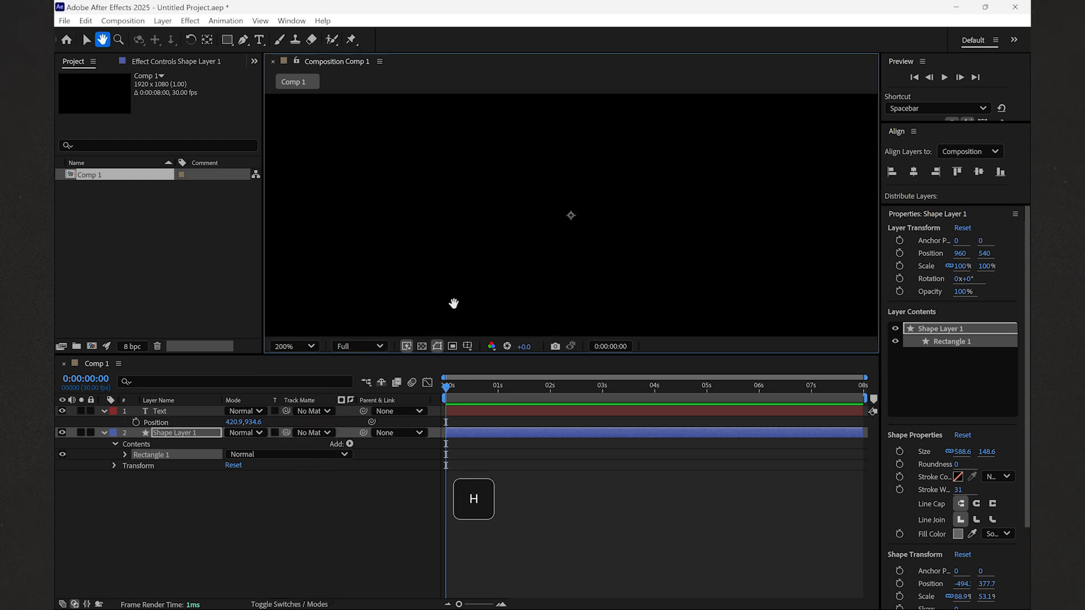
drag(454, 303, 568, 190)
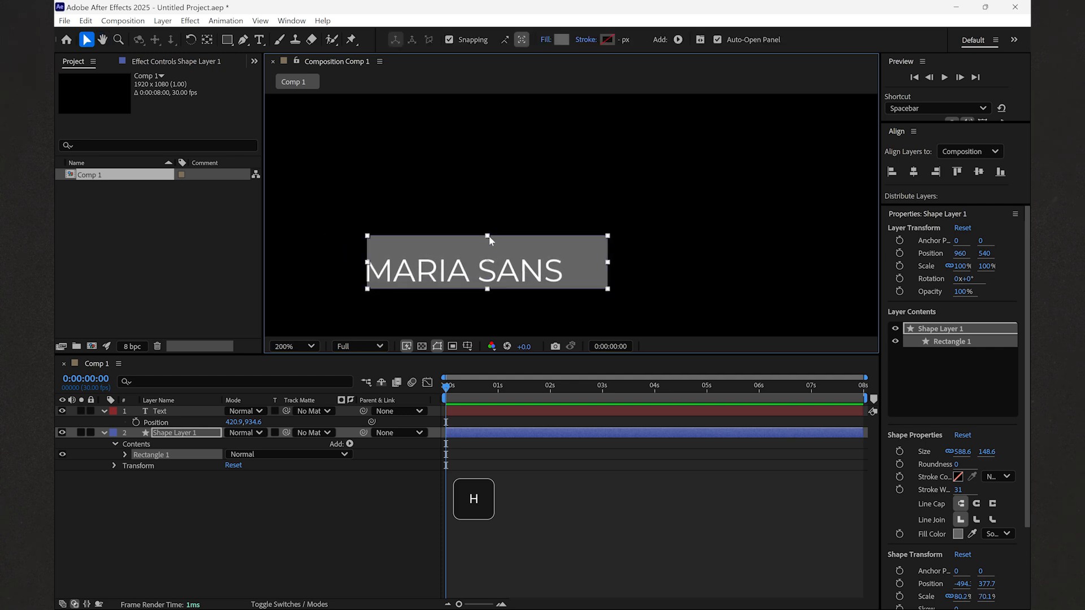
drag(489, 236, 490, 242)
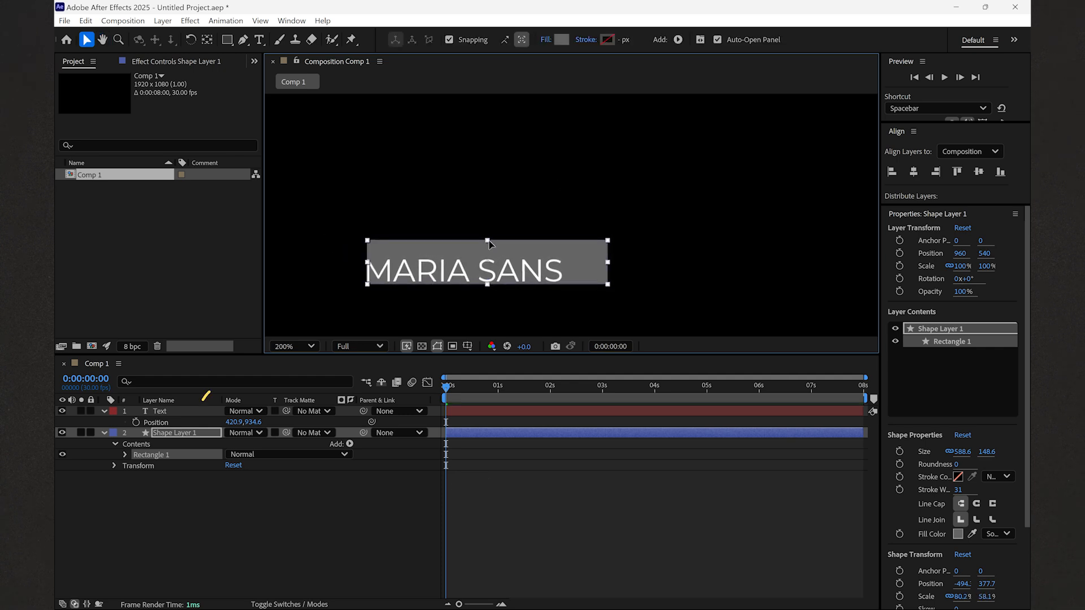
- Position the shape layer around the text and centre its anchor point on the rectangle
click(179, 434)
drag(459, 255, 403, 270)
key(p)
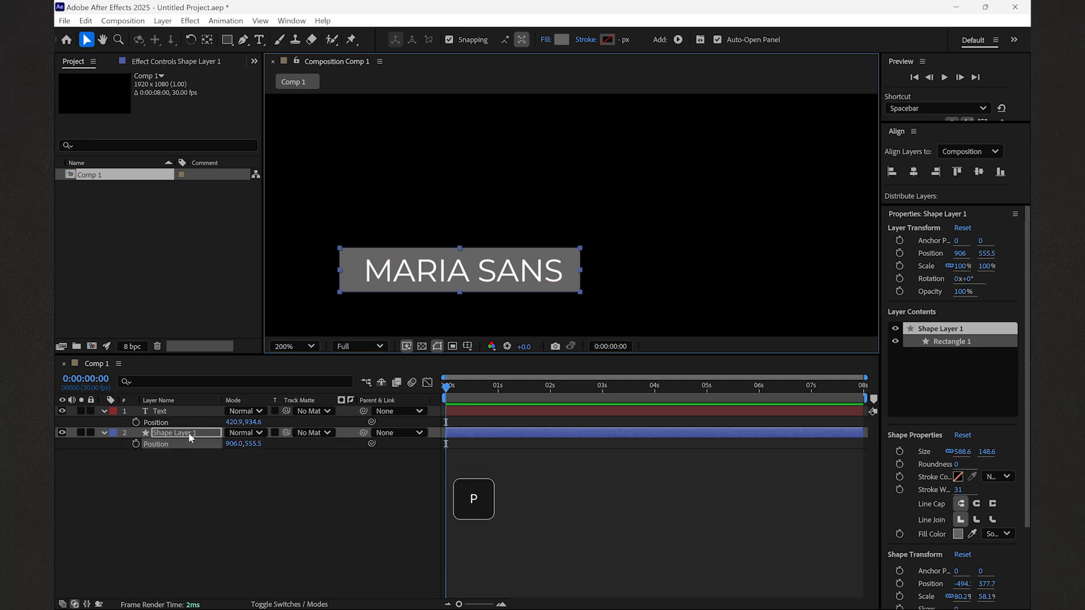
drag(233, 444, 234, 445)
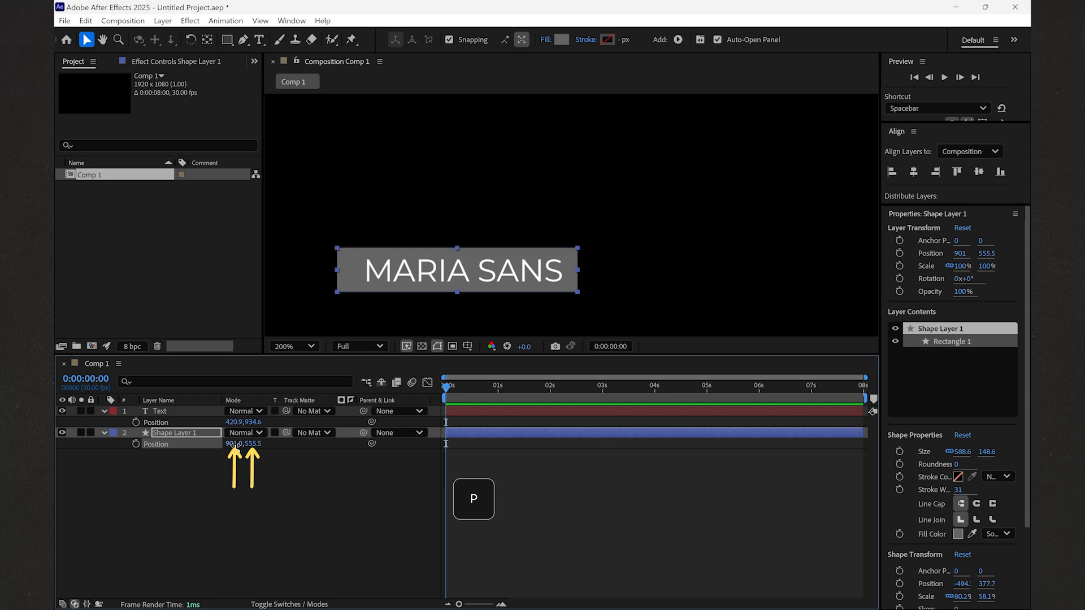
key(Up)
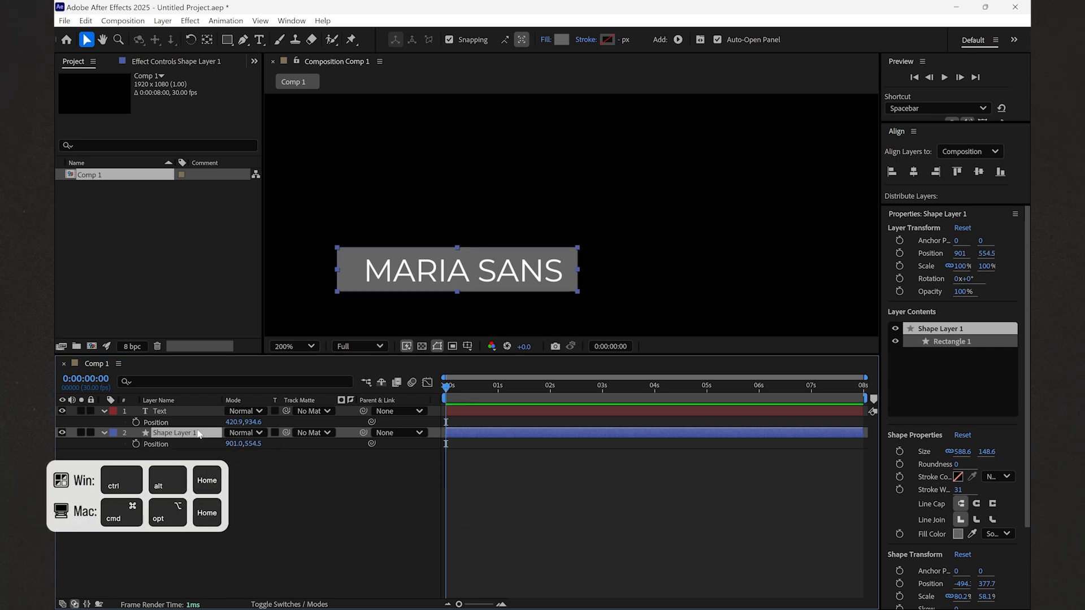
key(ctrl+alt+Home)
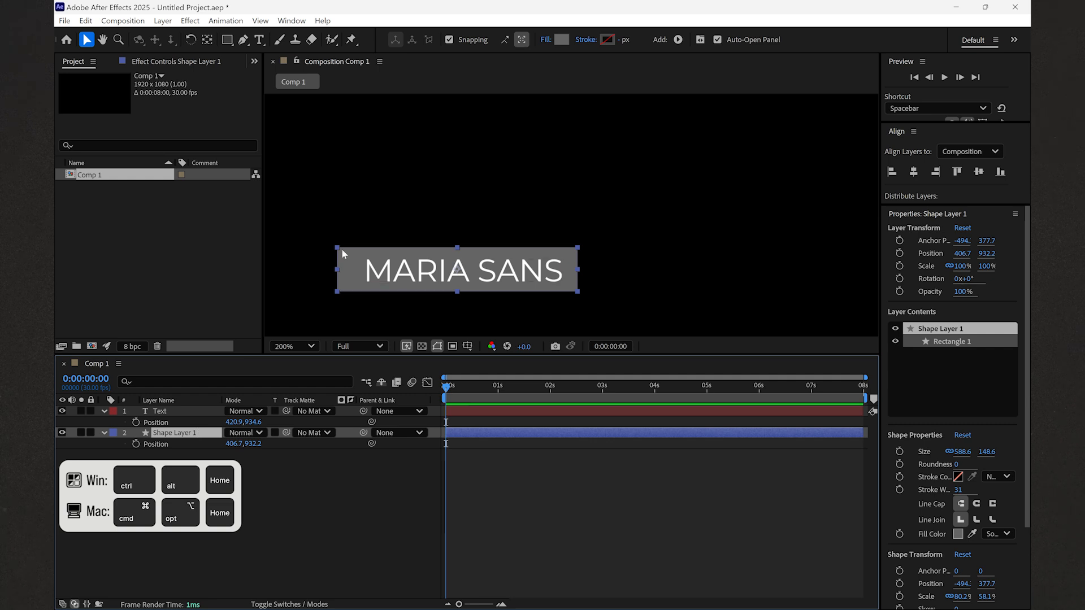
- Close the fill colour dialog, rename the shape layer to 'Rectangle' and deselect it
click(562, 39)
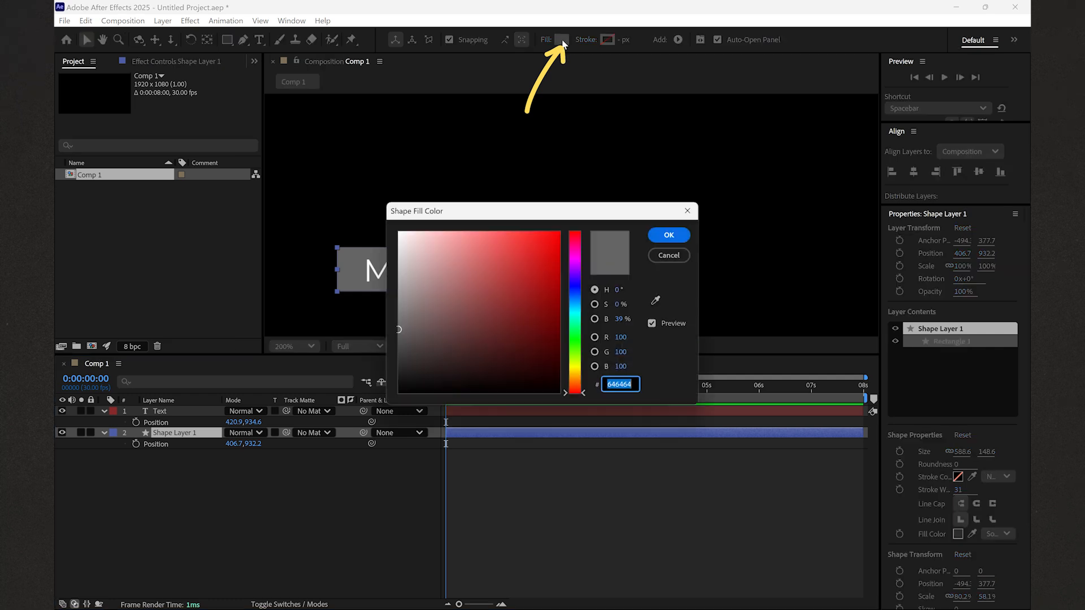
click(664, 237)
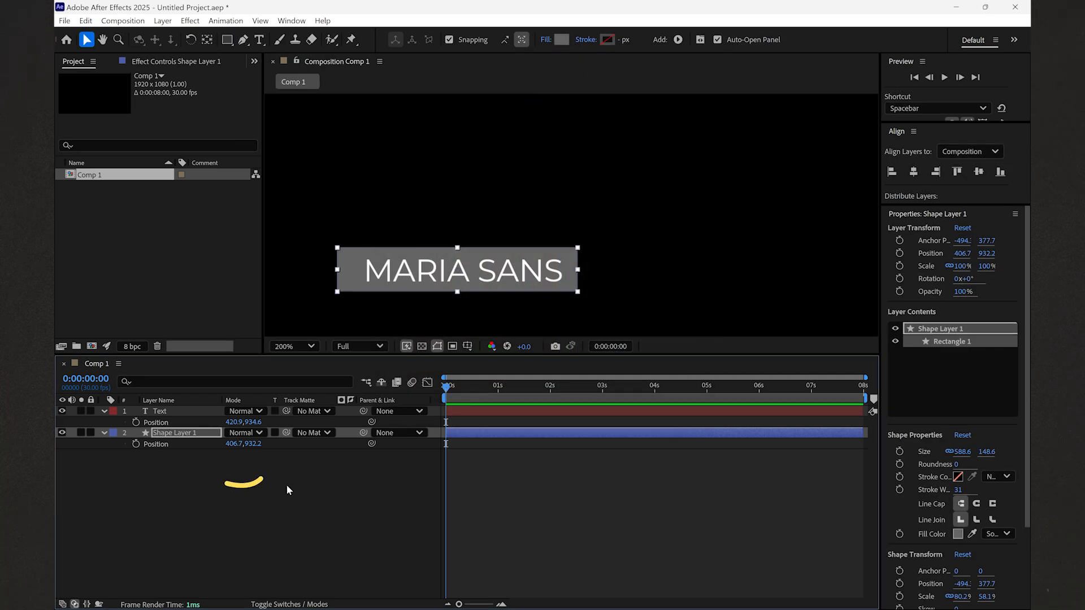
right_click(190, 434)
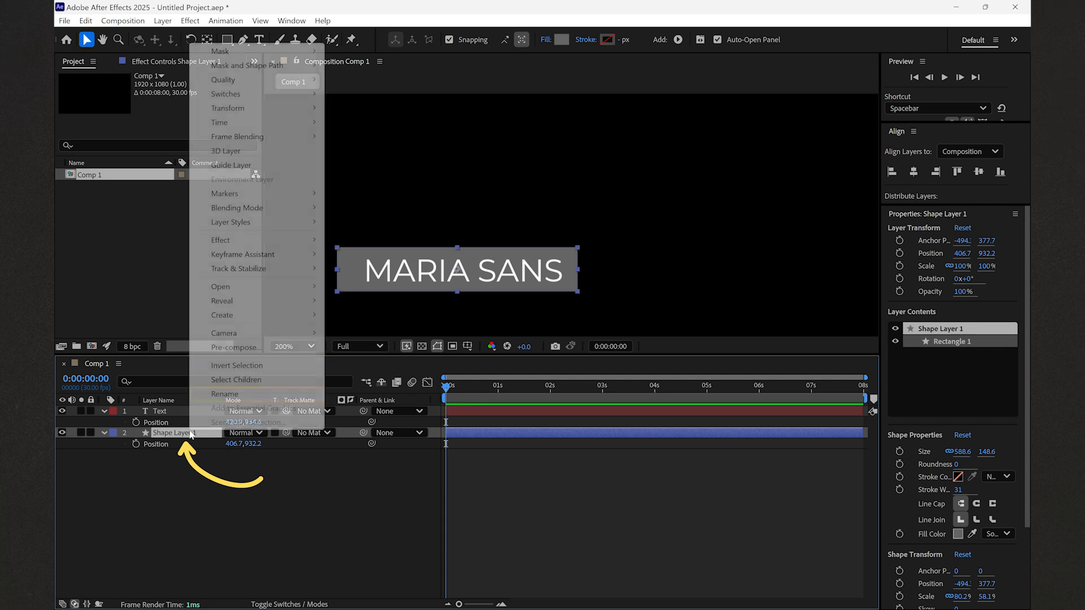
click(220, 394)
text(Rectangle)
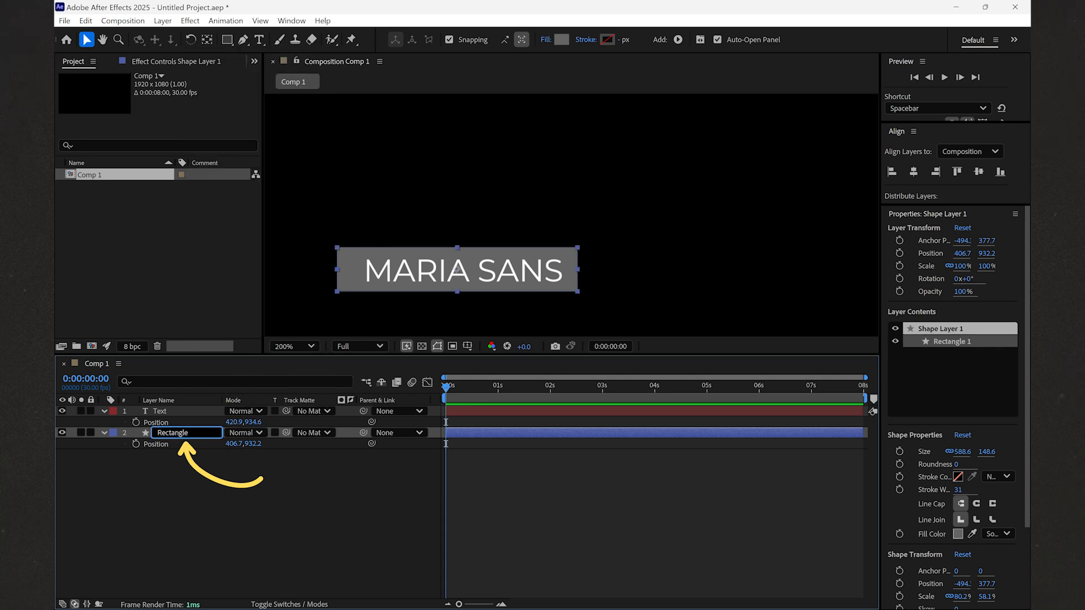
key(Return)
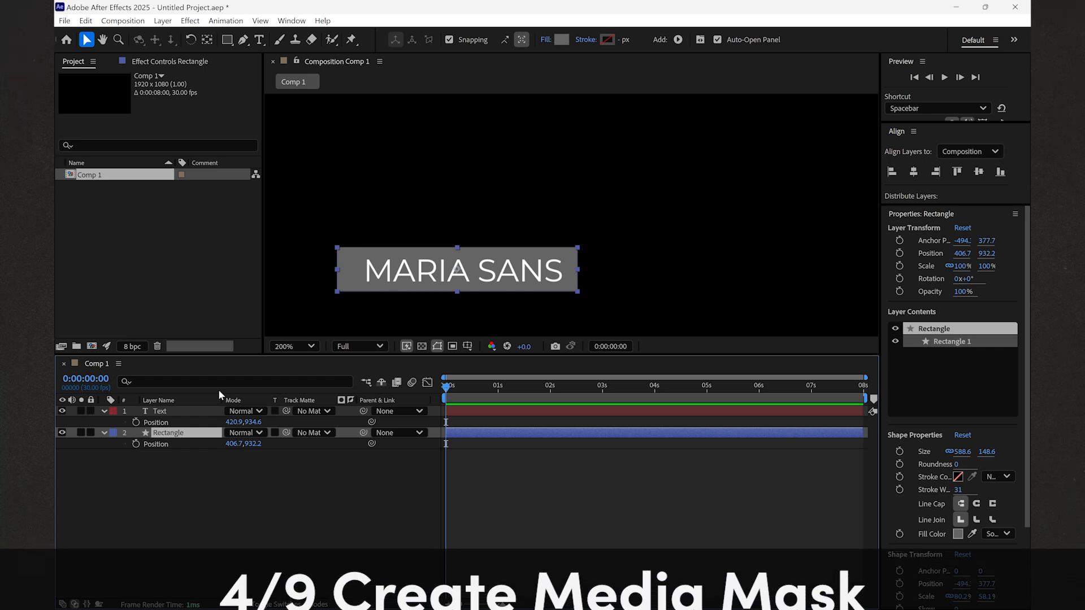
click(211, 472)
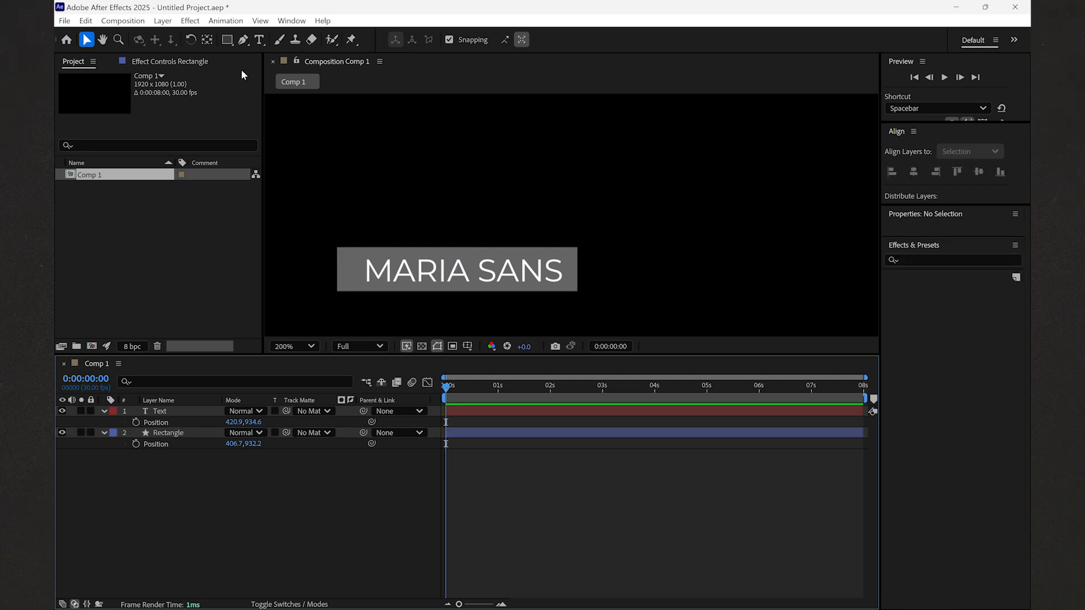
click(232, 44)
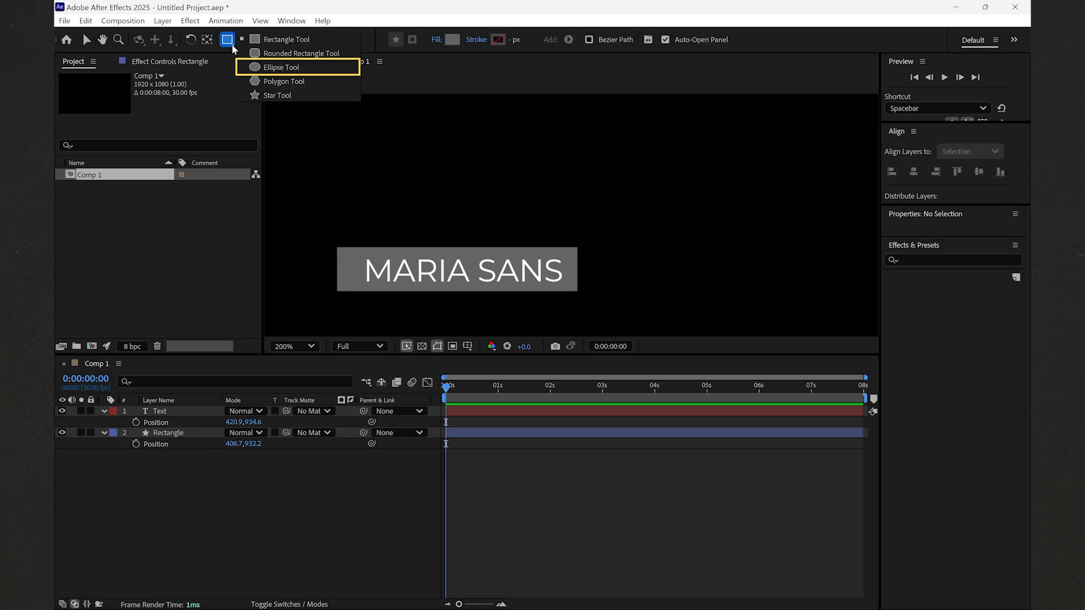
click(255, 68)
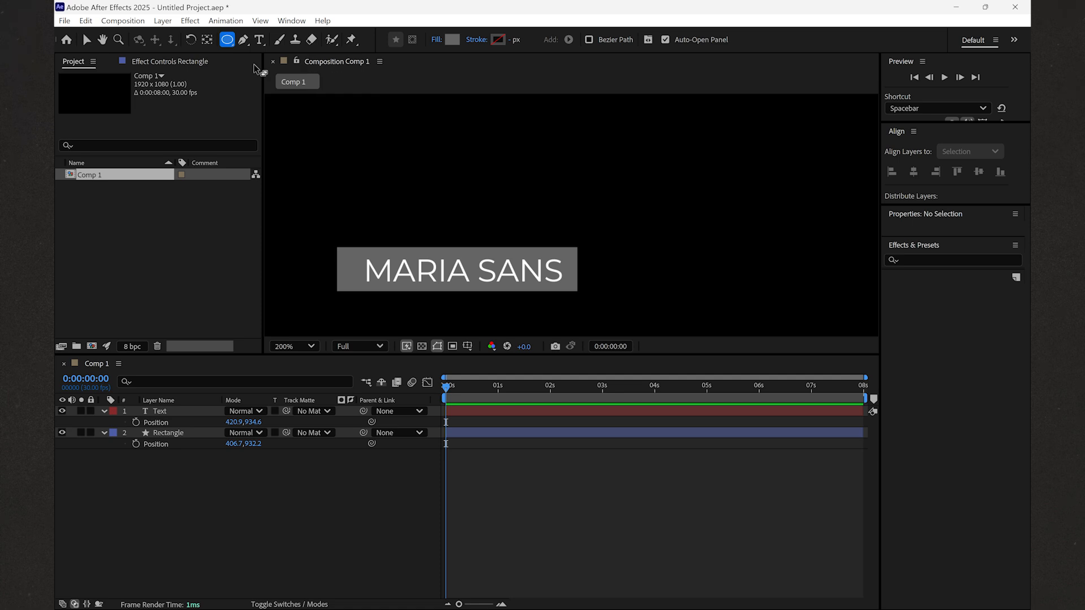
key(shift)
drag(277, 218, 351, 292)
key(p)
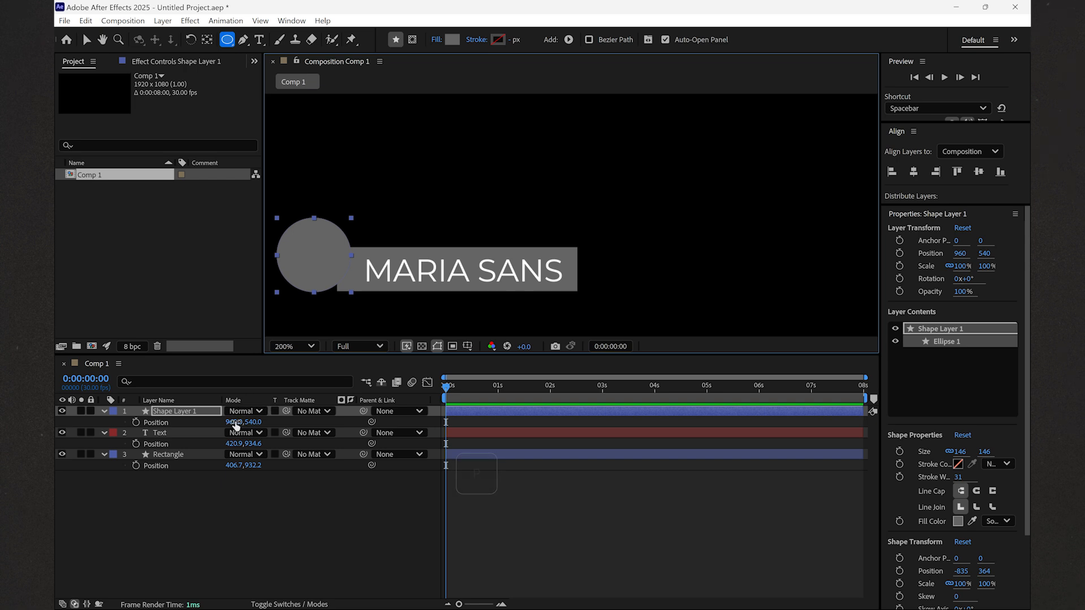
mouse_move(235, 423)
mouse_down()
mouse_move(274, 421)
mouse_move(227, 422)
mouse_move(256, 421)
mouse_up()
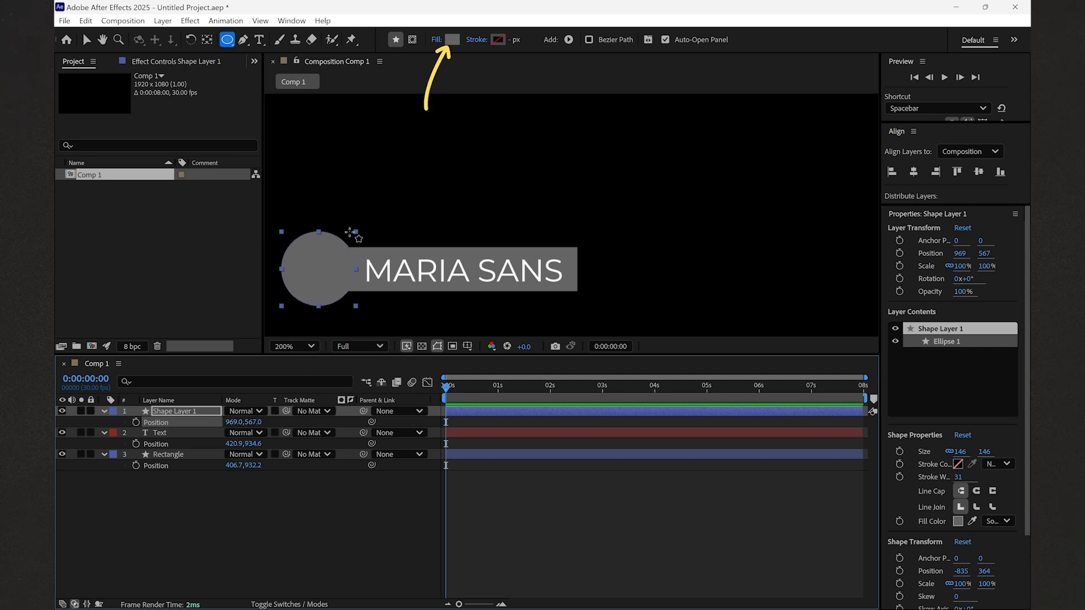
- Fill the circle with yellow FFDE59 and centre its anchor point on it
click(452, 40)
key(BackSpace)
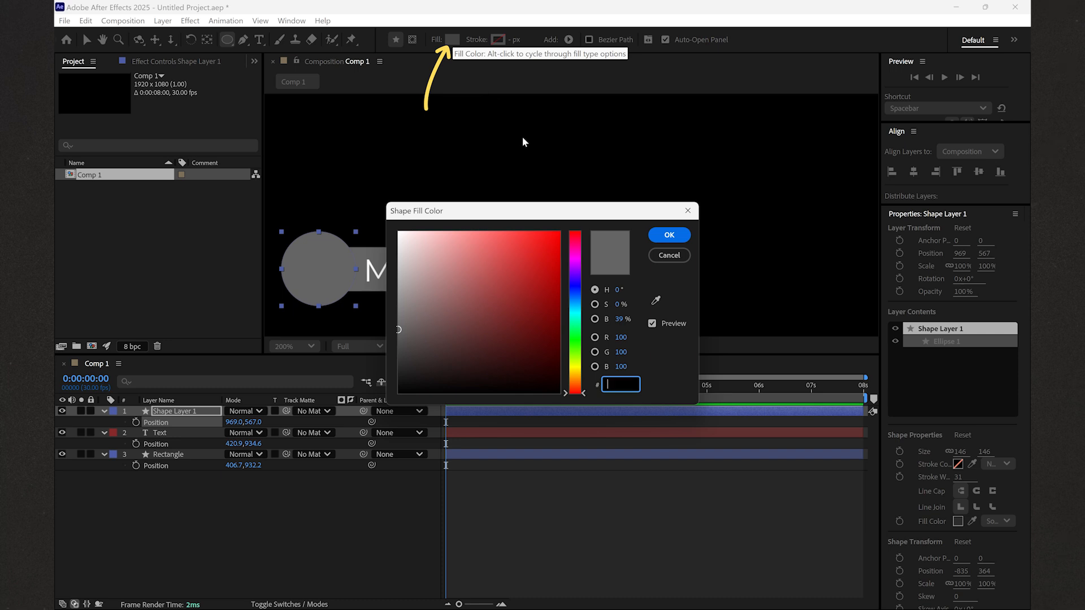
text(FFDE59)
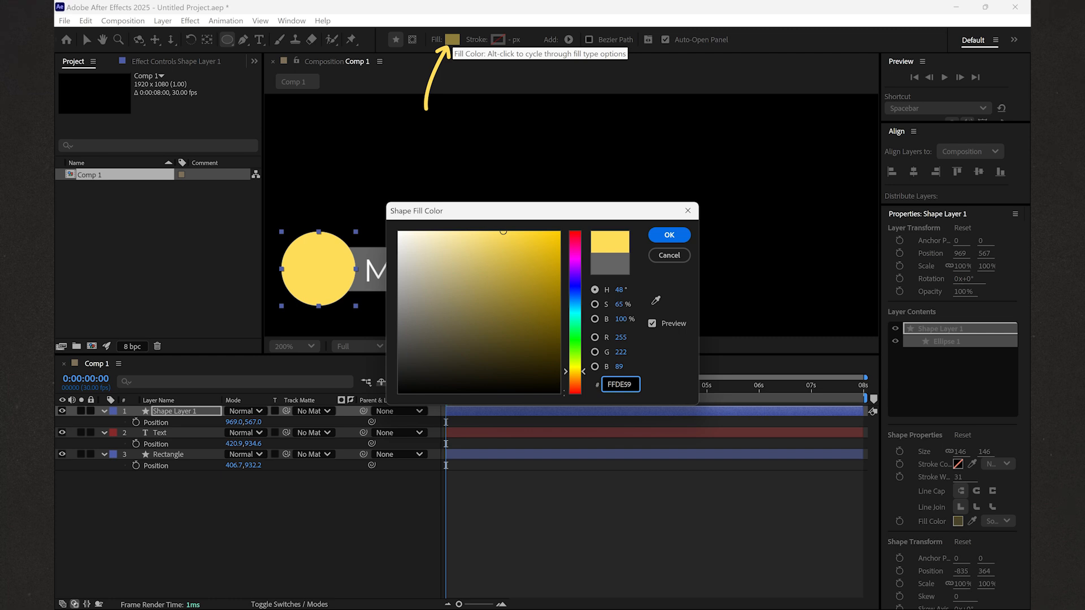
click(669, 235)
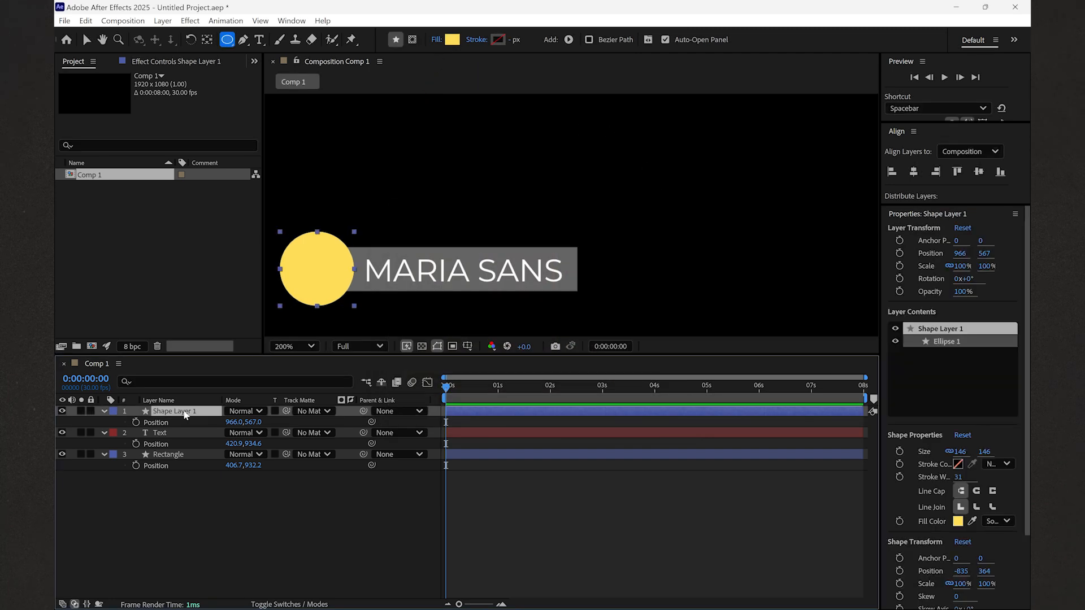
key(ctrl+alt+Home)
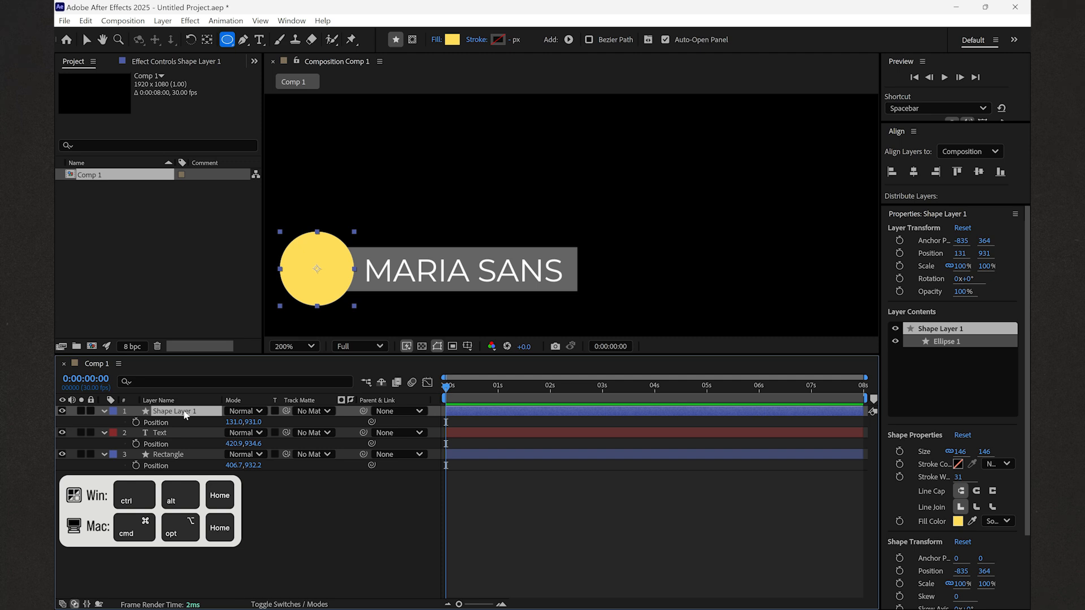
right_click(183, 412)
- Rename the circle layer to 'Media Mask'
click(211, 375)
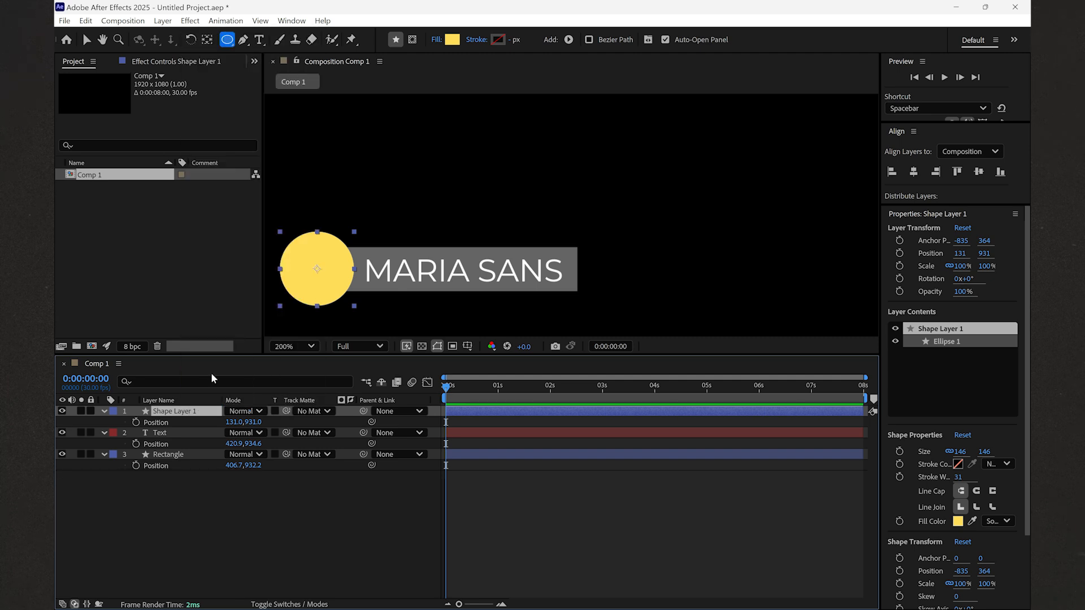
text(Media Mask)
key(Return)
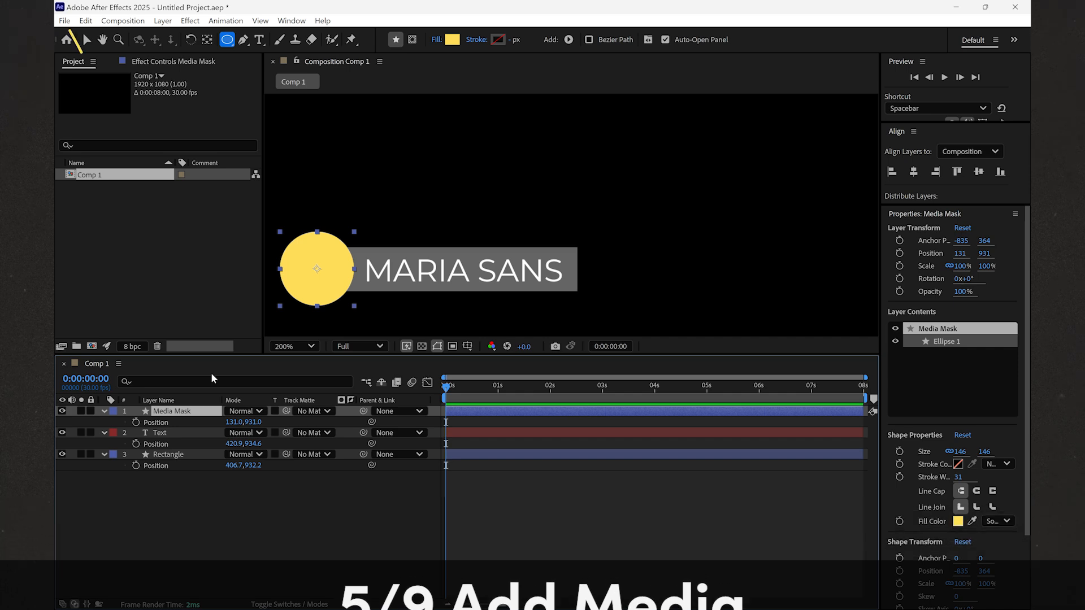
- Import logo.png from the Logo folder into the project
click(64, 21)
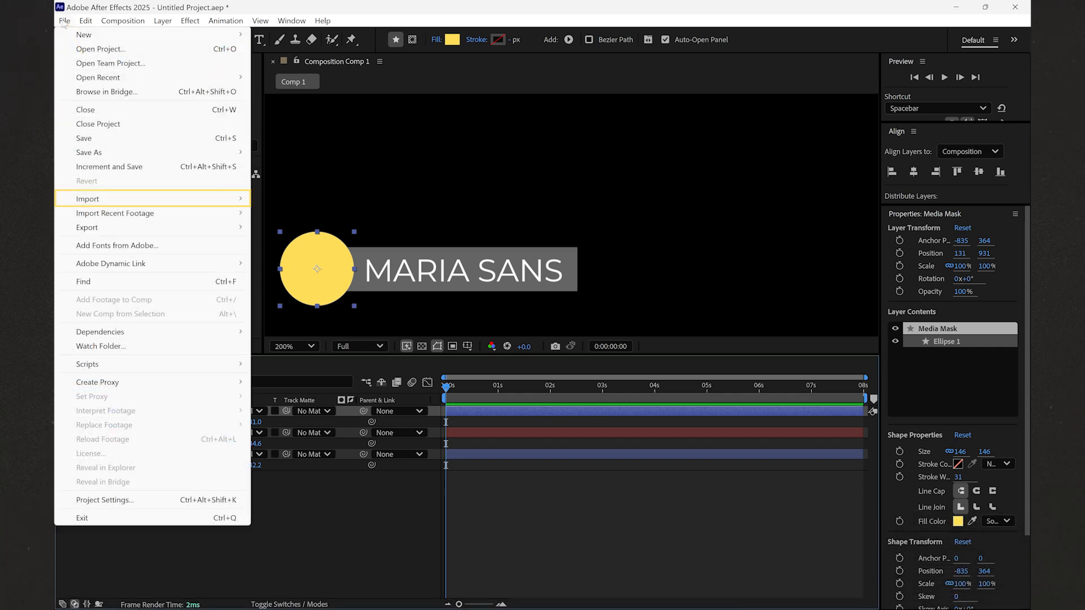
mouse_move(101, 199)
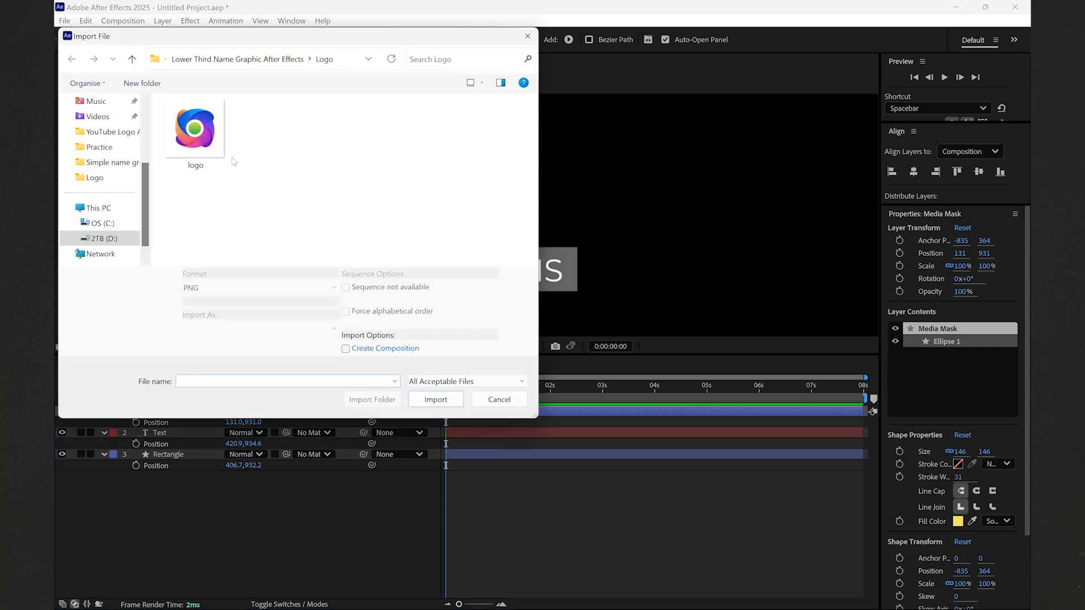
click(198, 135)
click(435, 389)
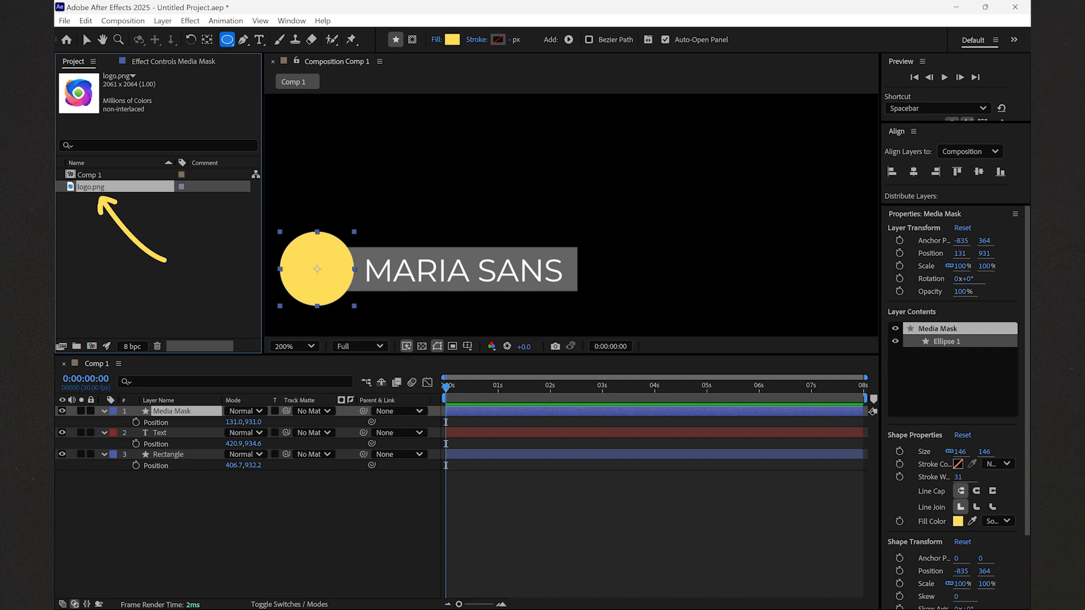
- Add logo.png to the composition and rename its layer to 'Media'
mouse_move(93, 189)
mouse_down()
mouse_move(169, 315)
mouse_move(171, 412)
mouse_up()
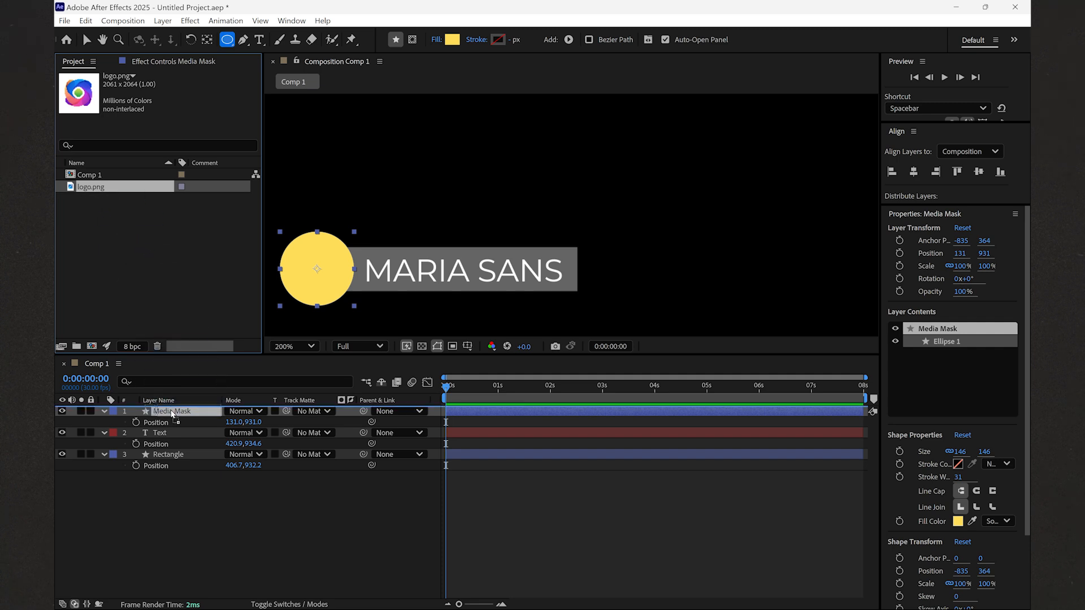
right_click(171, 414)
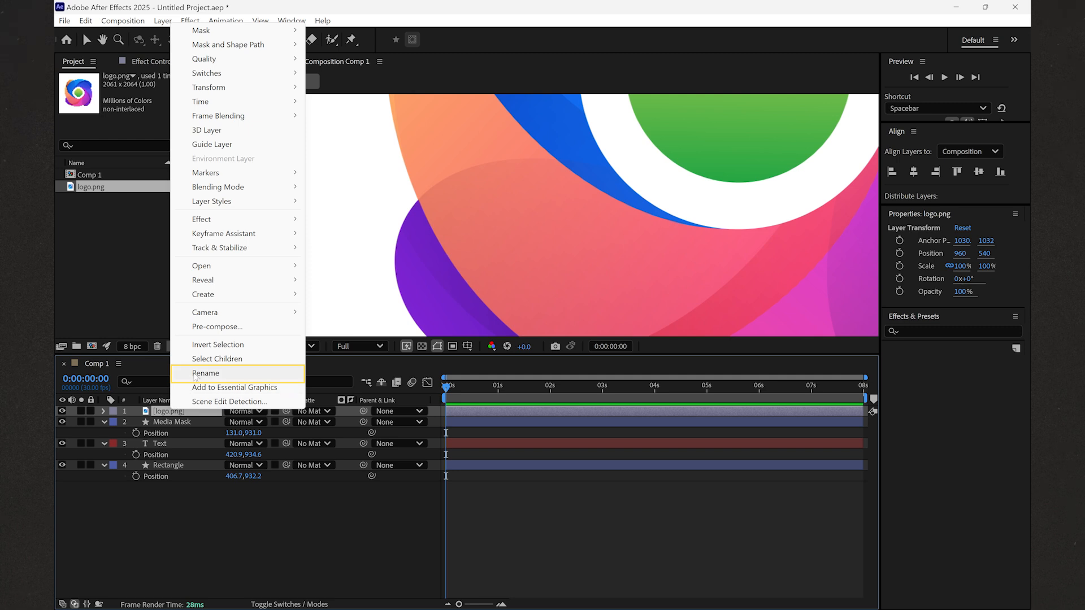
click(195, 373)
text(Media)
key(Return)
- Lower the logo's opacity to 21%, scale it to 8% and position it over the circle
key(t)
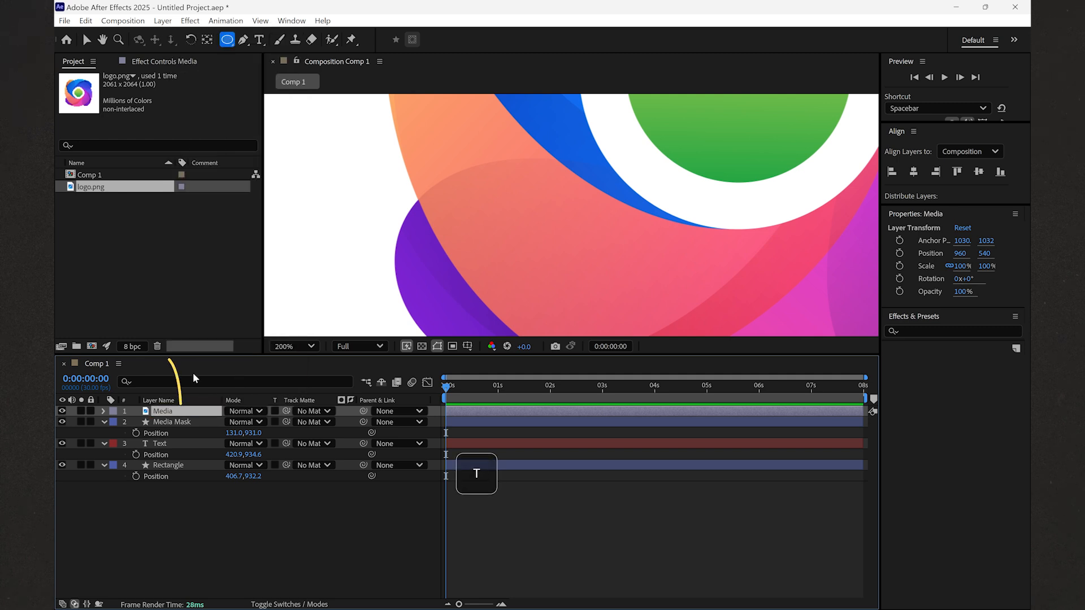
key(t)
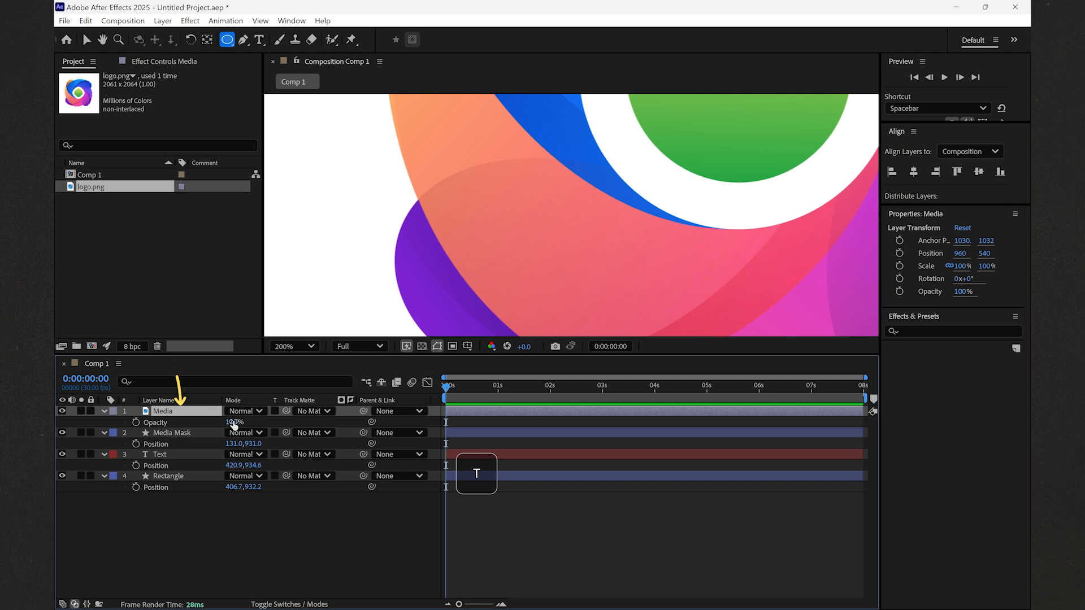
drag(234, 422, 198, 433)
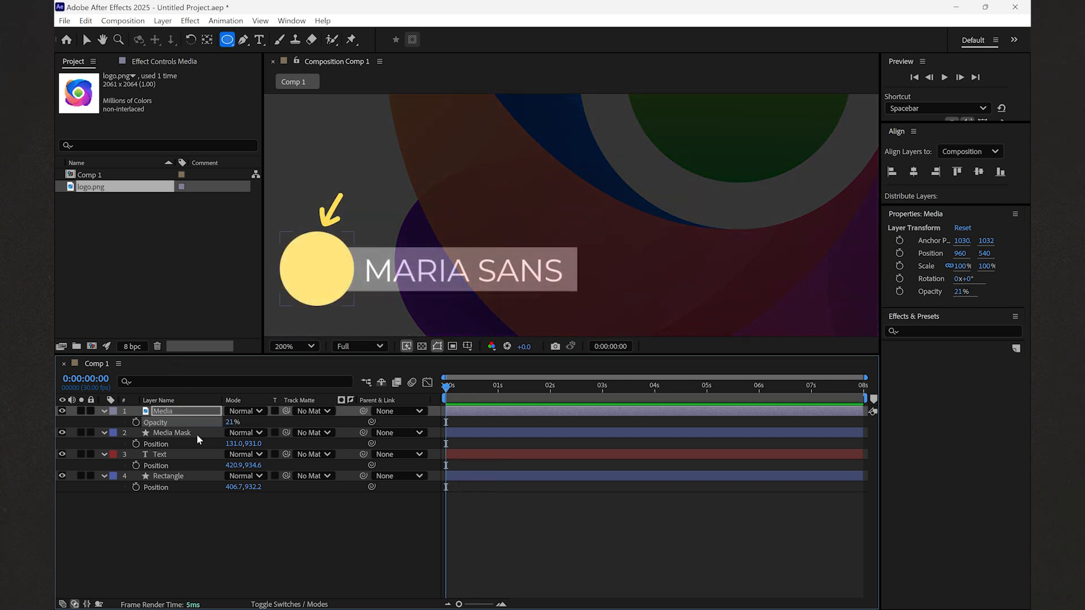
key(s)
drag(267, 422, 539, 361)
key(p)
drag(233, 423, 55, 542)
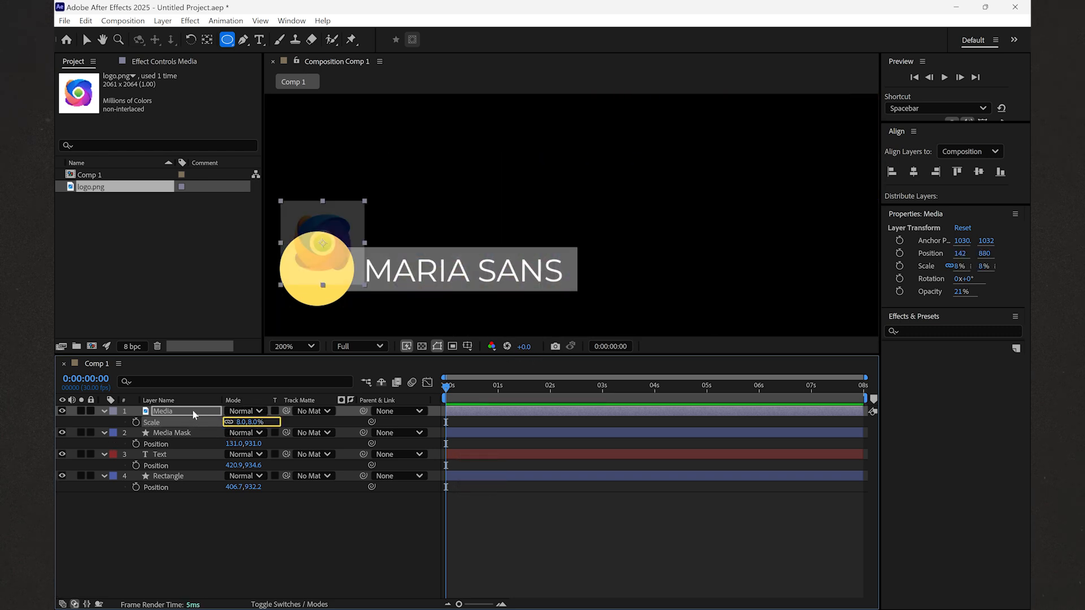
key(p)
drag(254, 423, 228, 425)
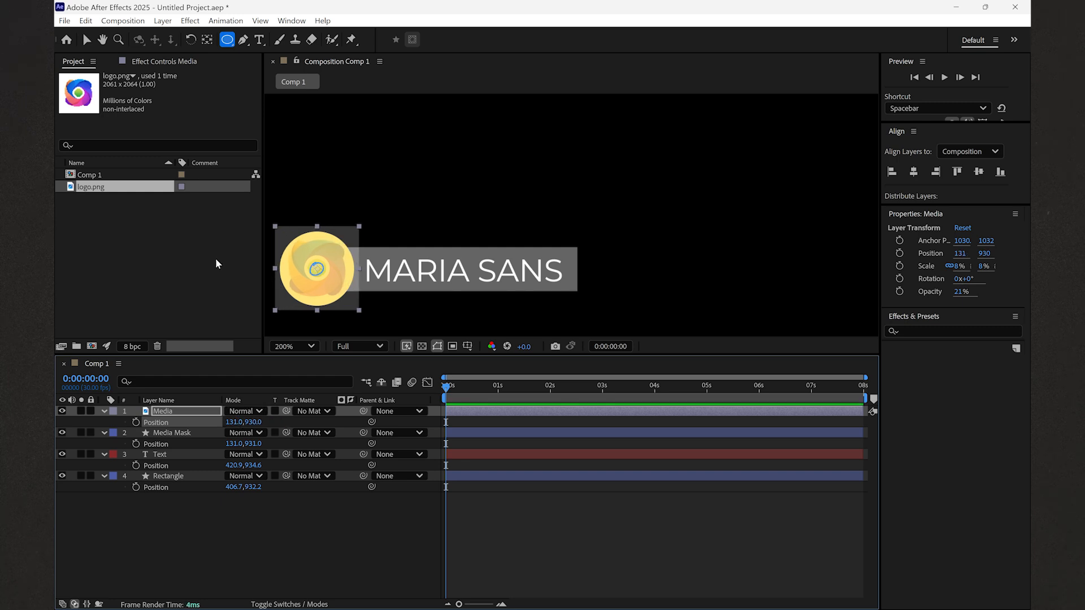
- Nudge the Media logo's anchor point slightly down to 1030, 1044
click(206, 39)
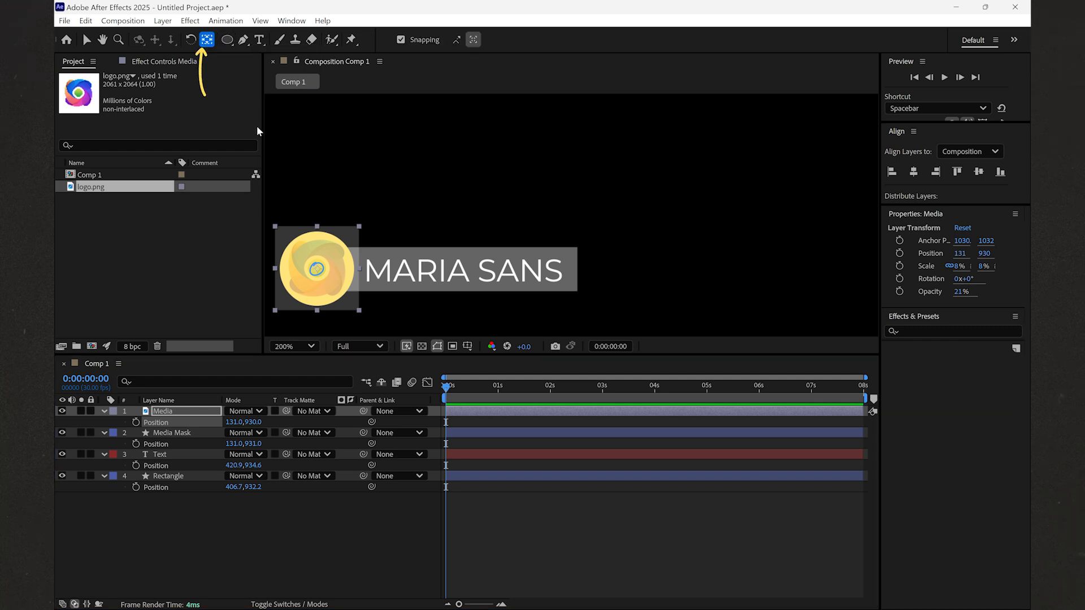
click(318, 271)
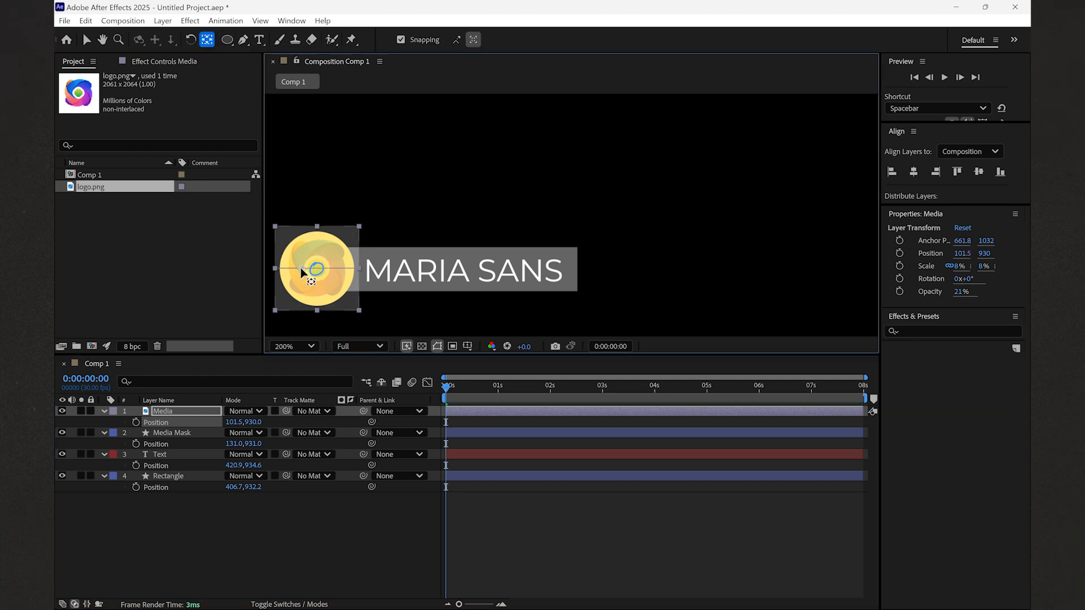
drag(319, 272, 318, 273)
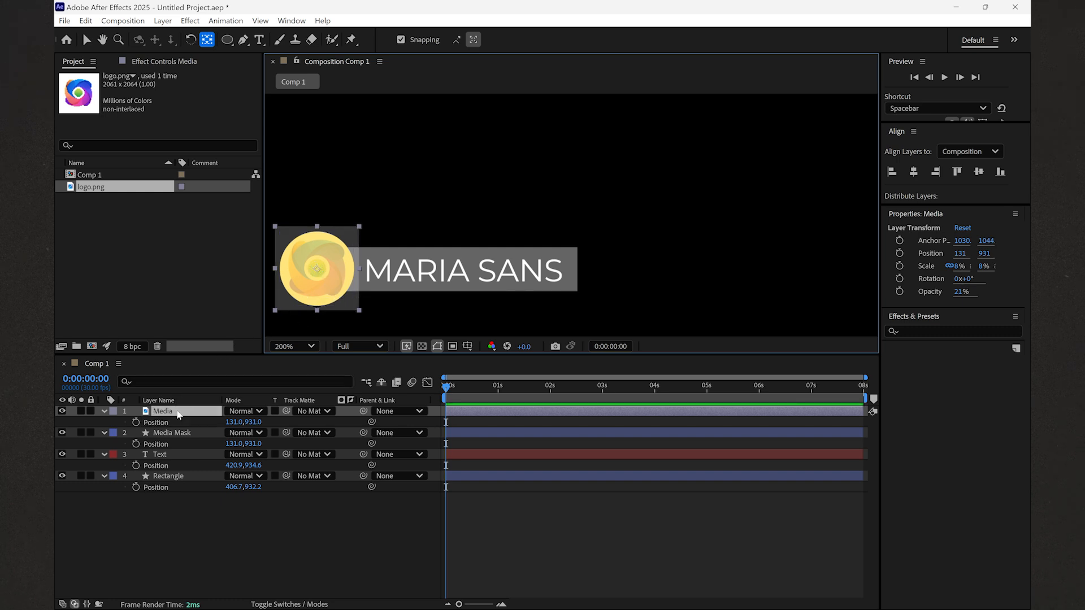
- Set the Media layer's opacity back to 100%
click(177, 410)
key(t)
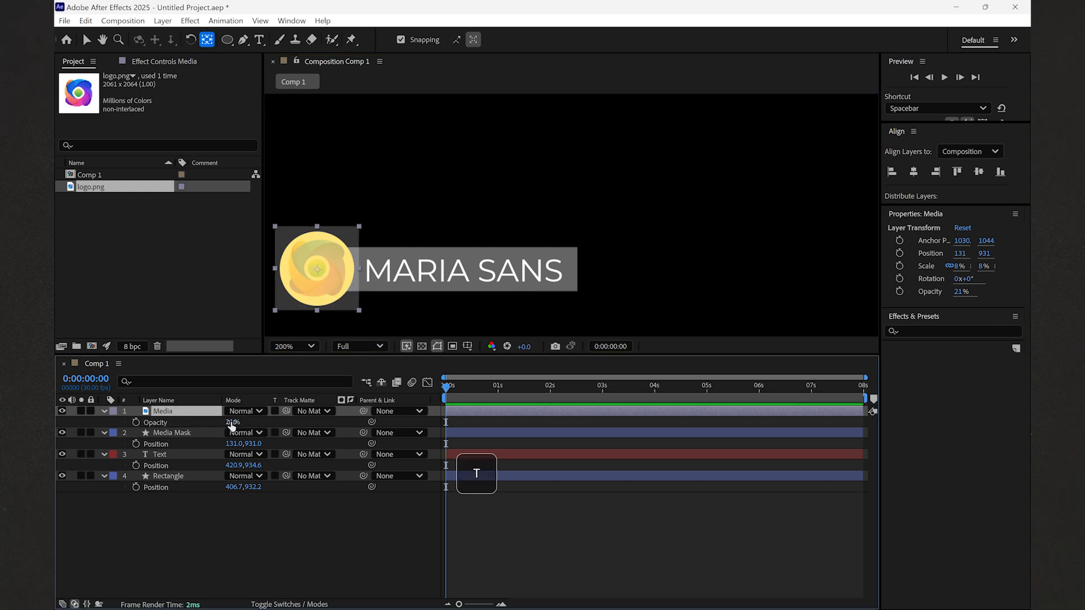
click(232, 423)
text(1)
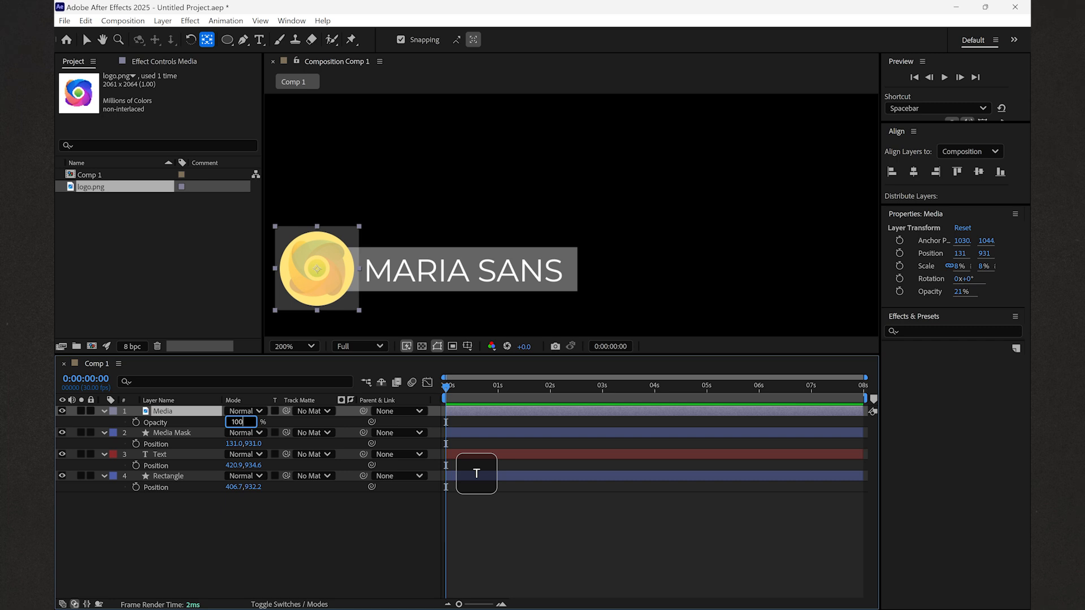
text(00)
key(Return)
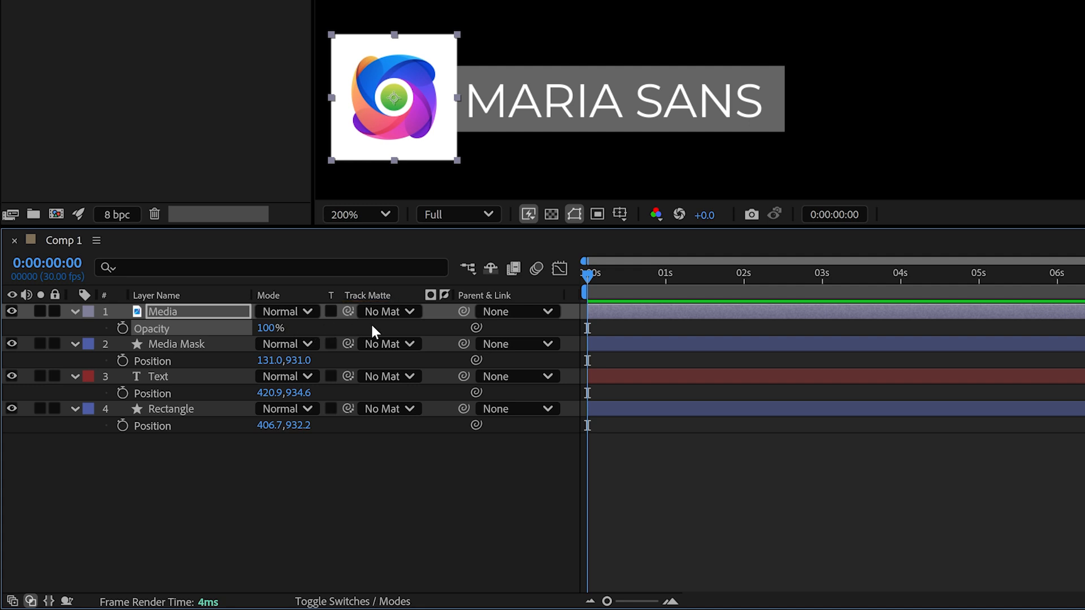
- Set the Media layer's track matte to '2. Media Mask', then toggle the switches and modes columns
click(394, 312)
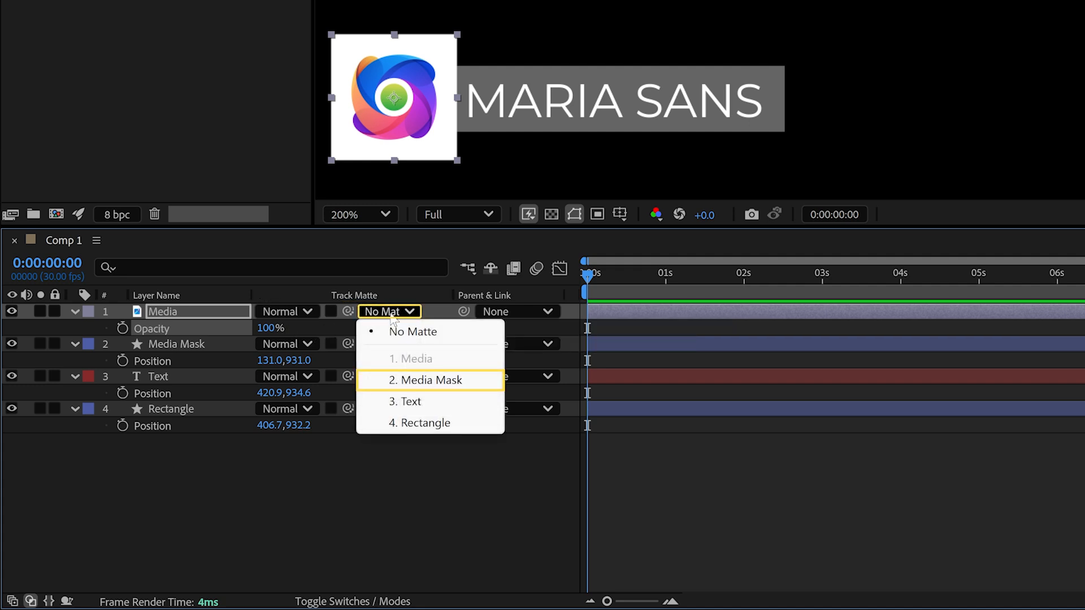
click(404, 381)
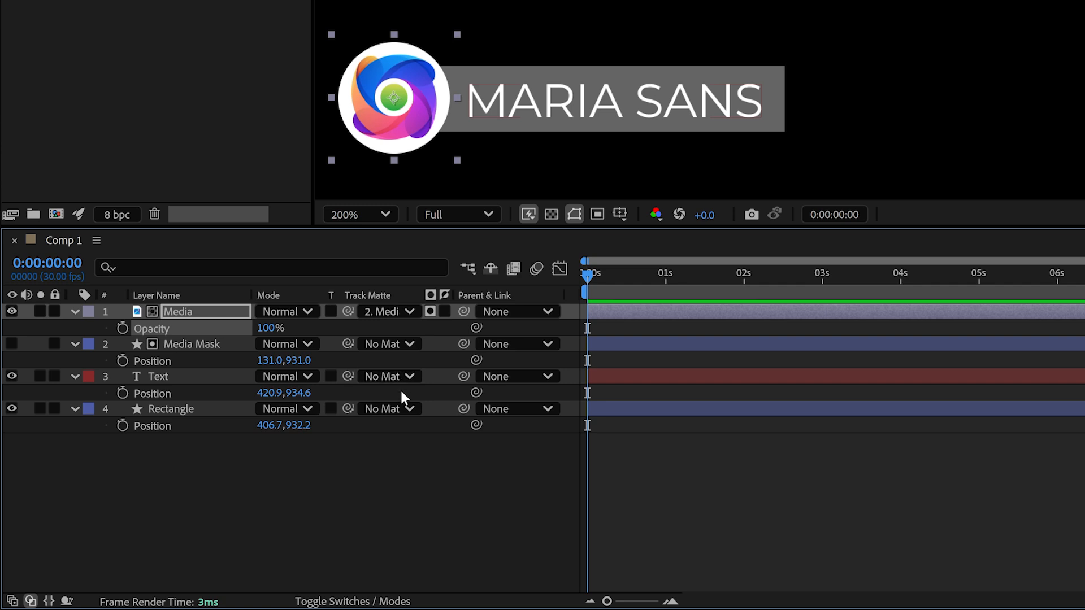
click(353, 603)
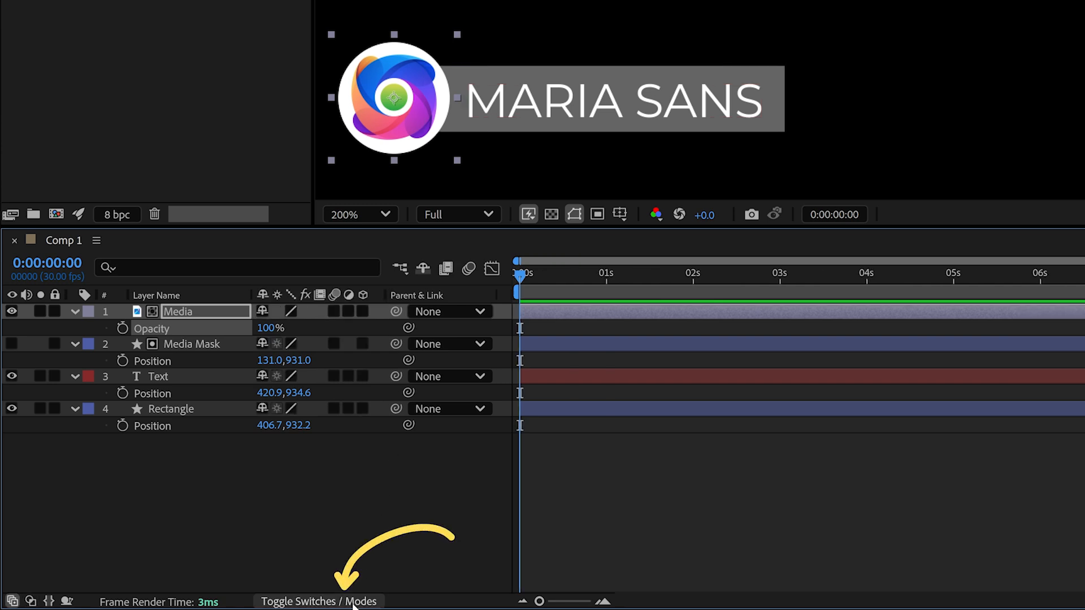
click(353, 603)
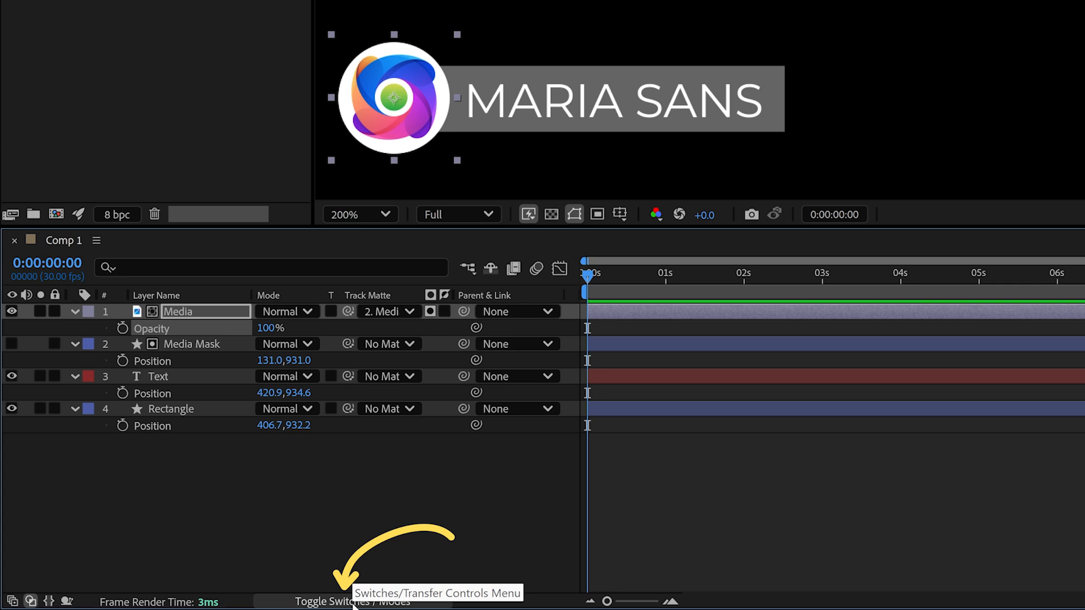
click(12, 601)
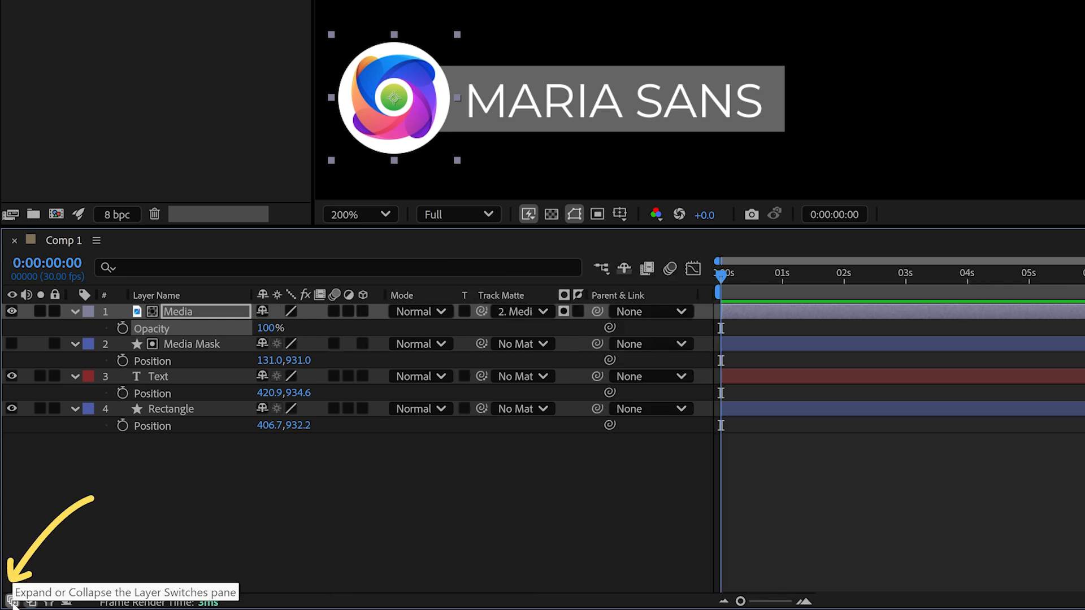
click(13, 601)
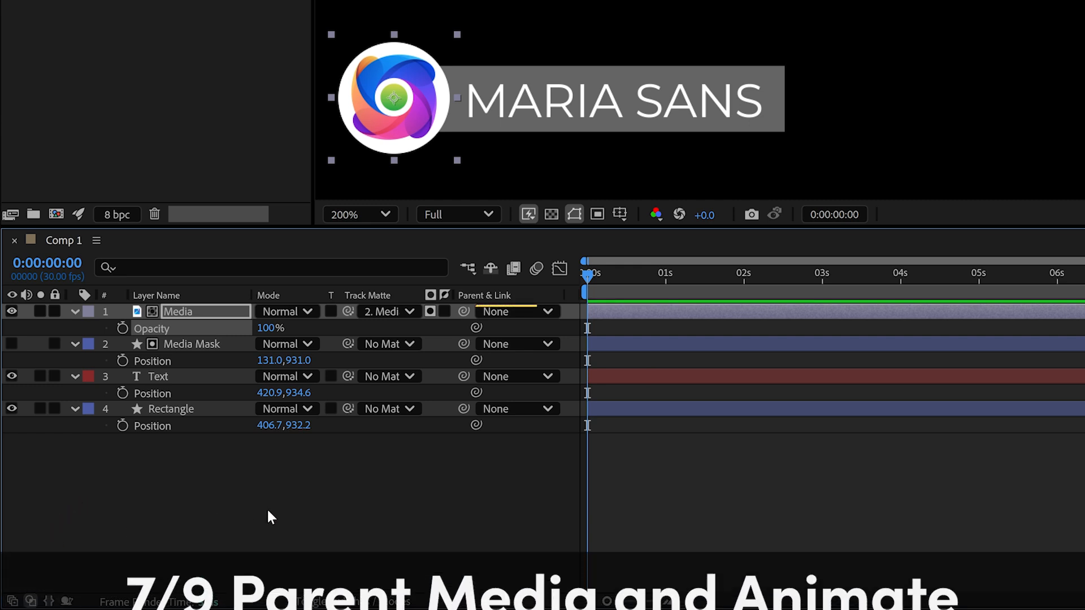
- Parent the Media layer to '2. Media Mask' so the logo follows the circle
click(516, 314)
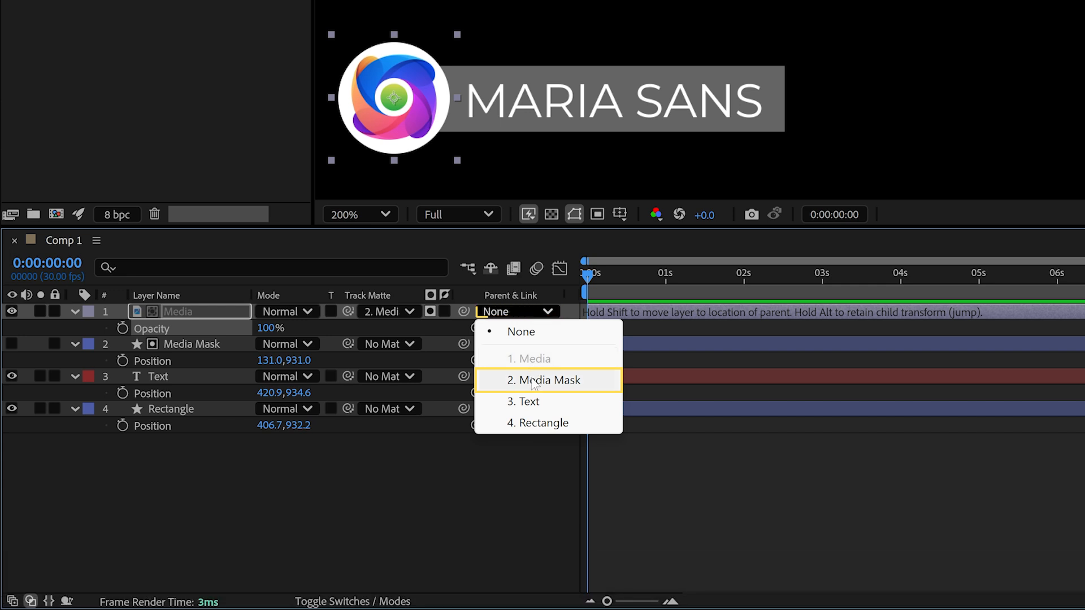
click(533, 380)
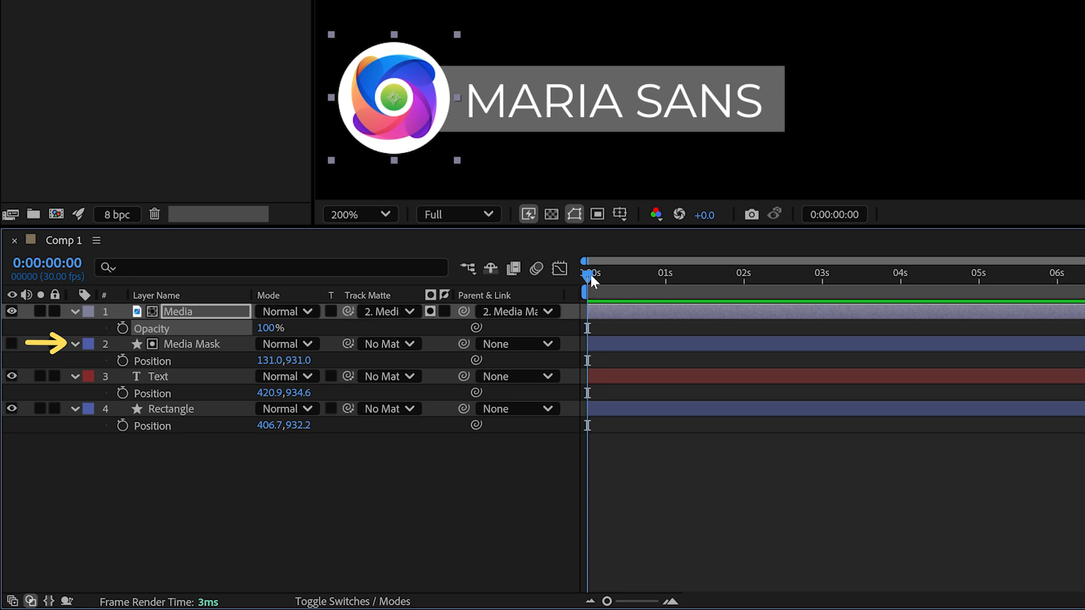
- Keyframe Media Mask Scale at 100% at 1s and 0% at 0s
mouse_move(591, 275)
mouse_down()
mouse_move(618, 289)
mouse_move(669, 283)
mouse_up()
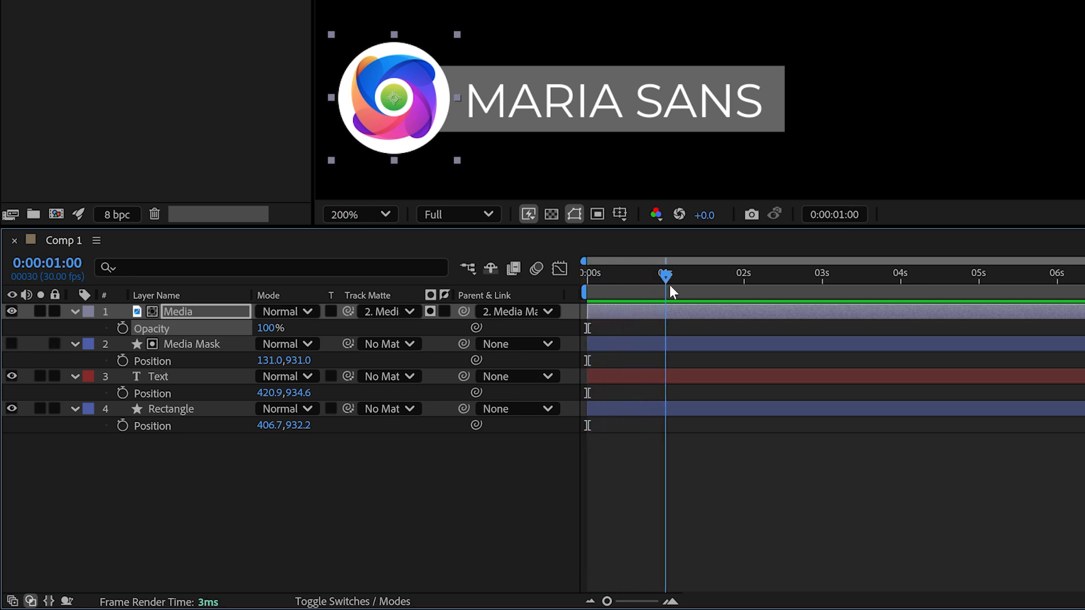
click(182, 343)
key(s)
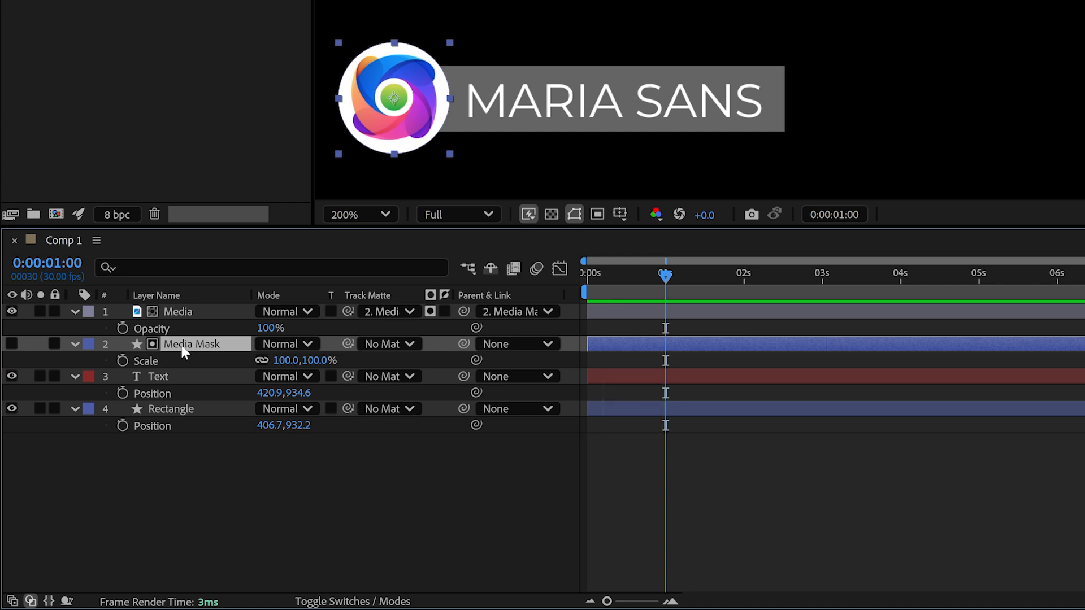
click(122, 361)
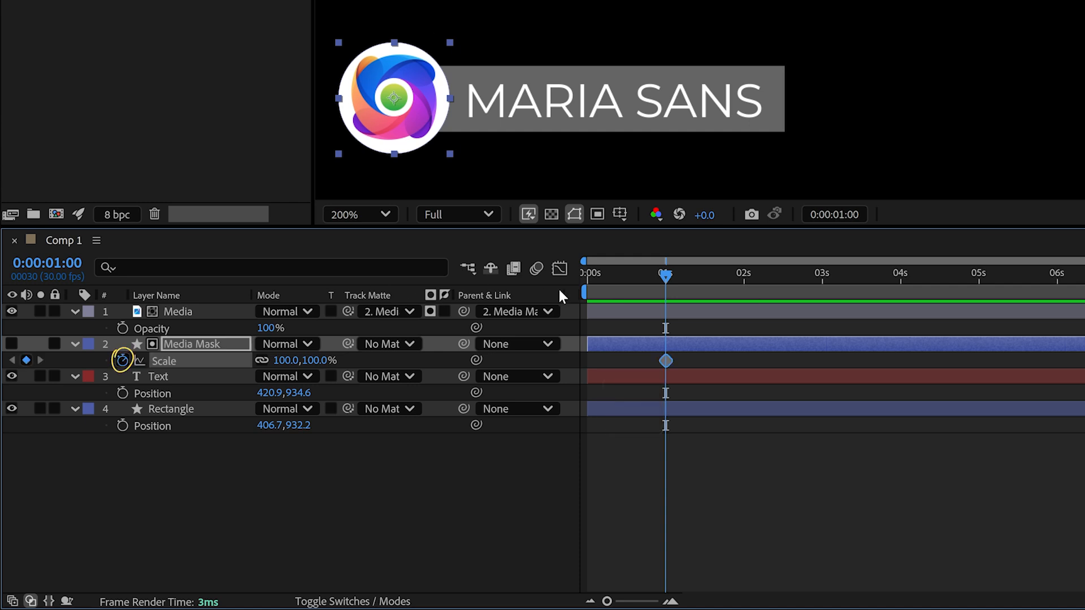
drag(664, 276, 565, 279)
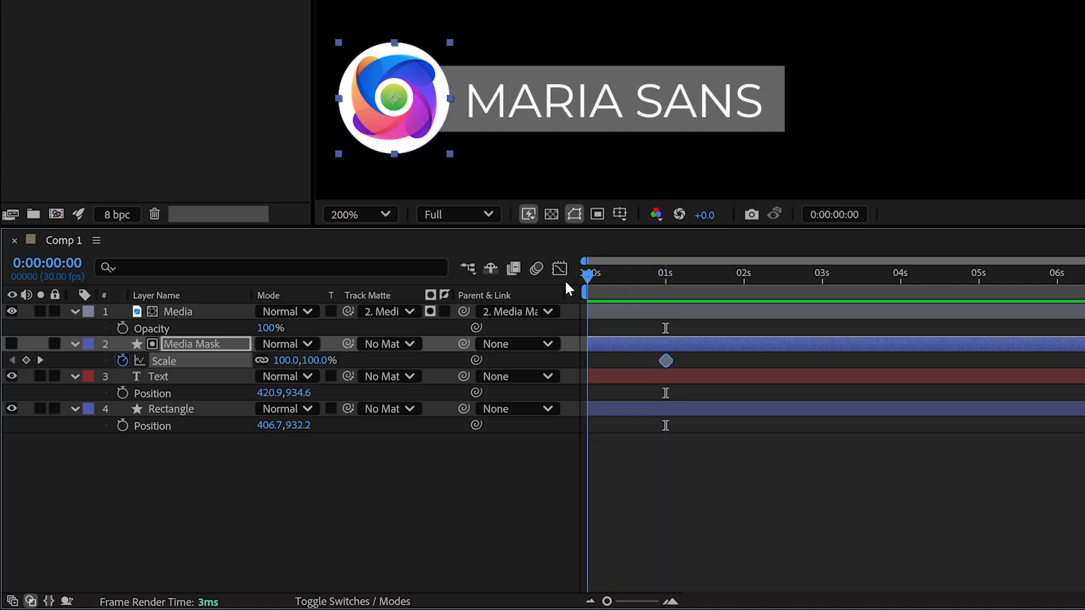
click(317, 360)
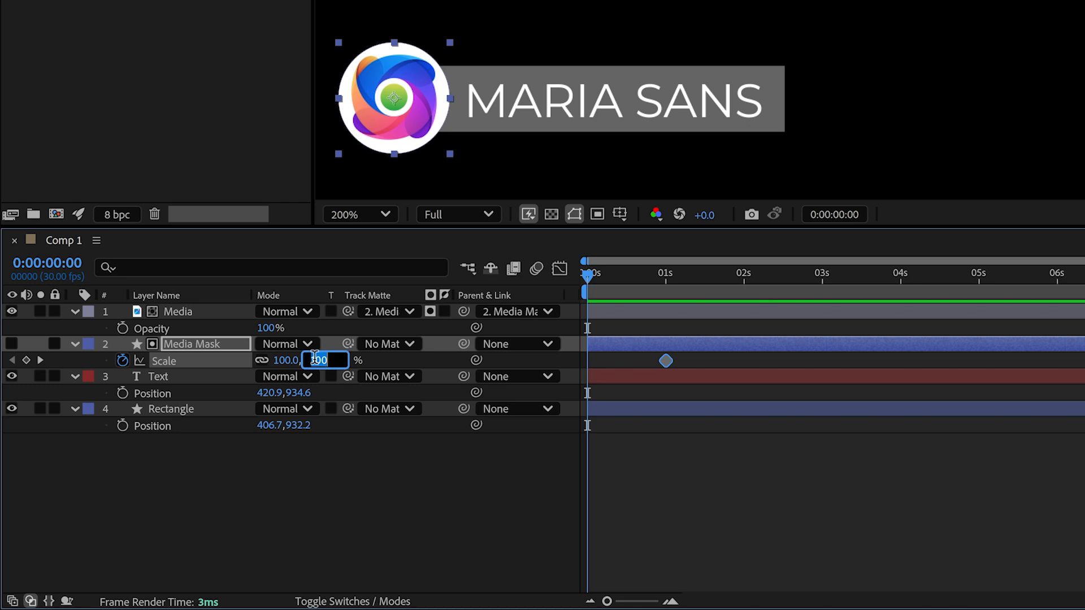
text(0)
key(Return)
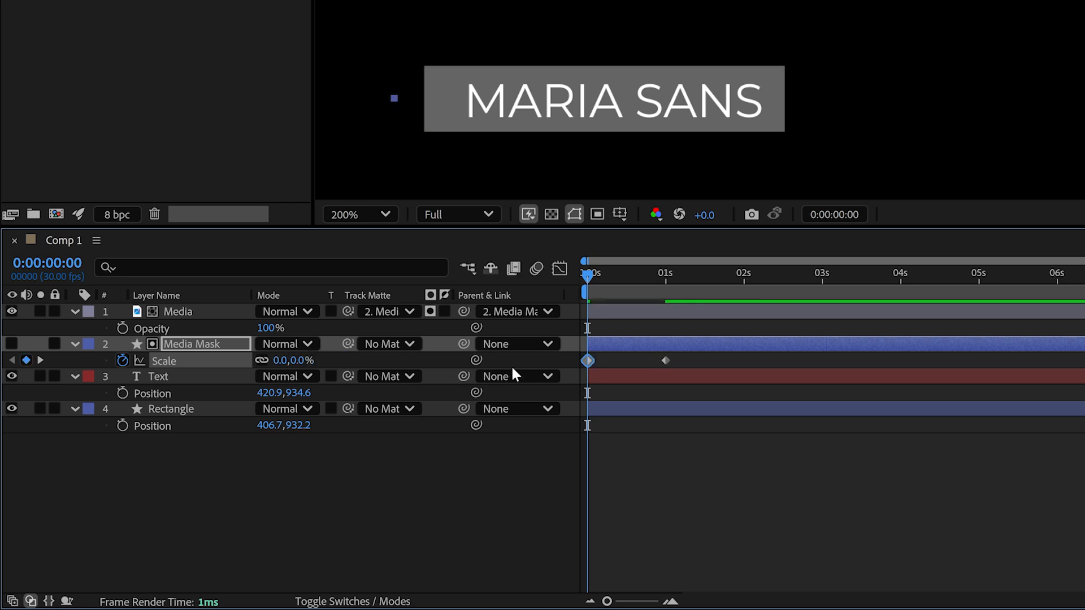
- Easy-ease both Scale keyframes with F9 and preview the logo growing in
drag(710, 362, 568, 349)
key(F9)
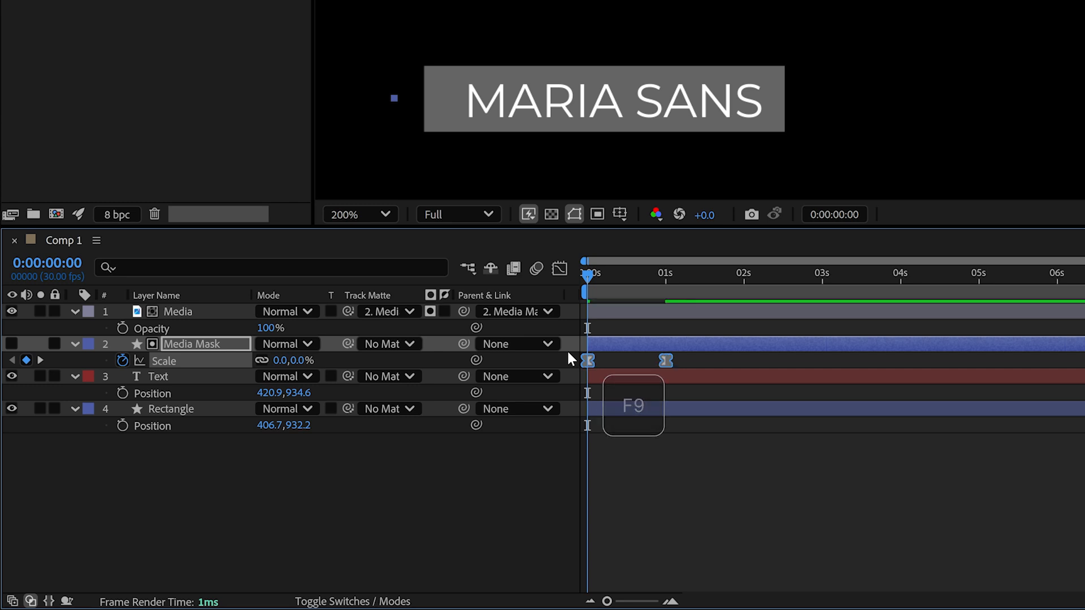
key(space)
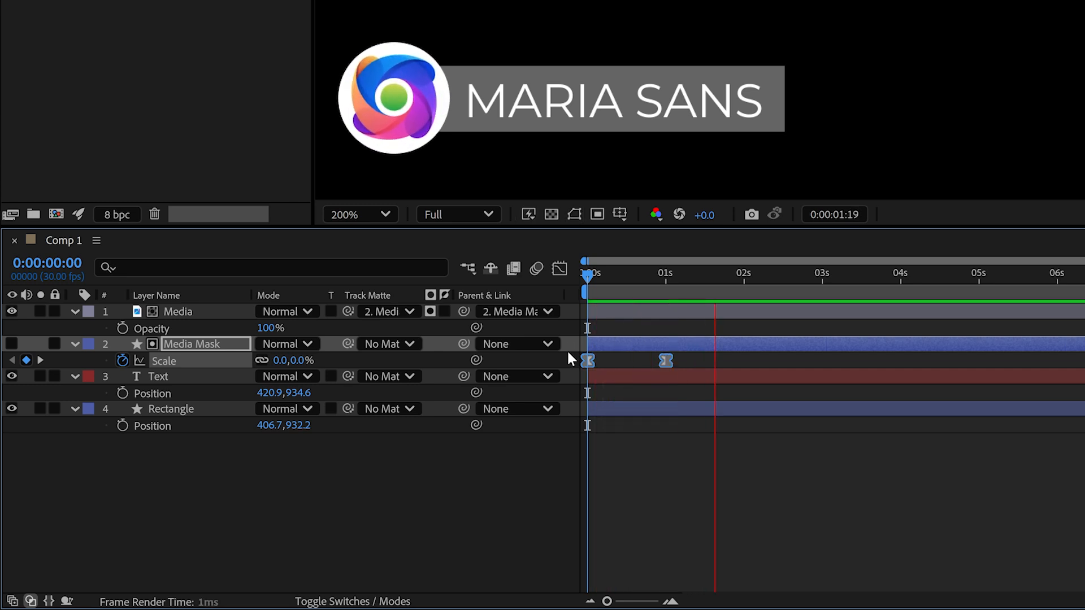
key(space)
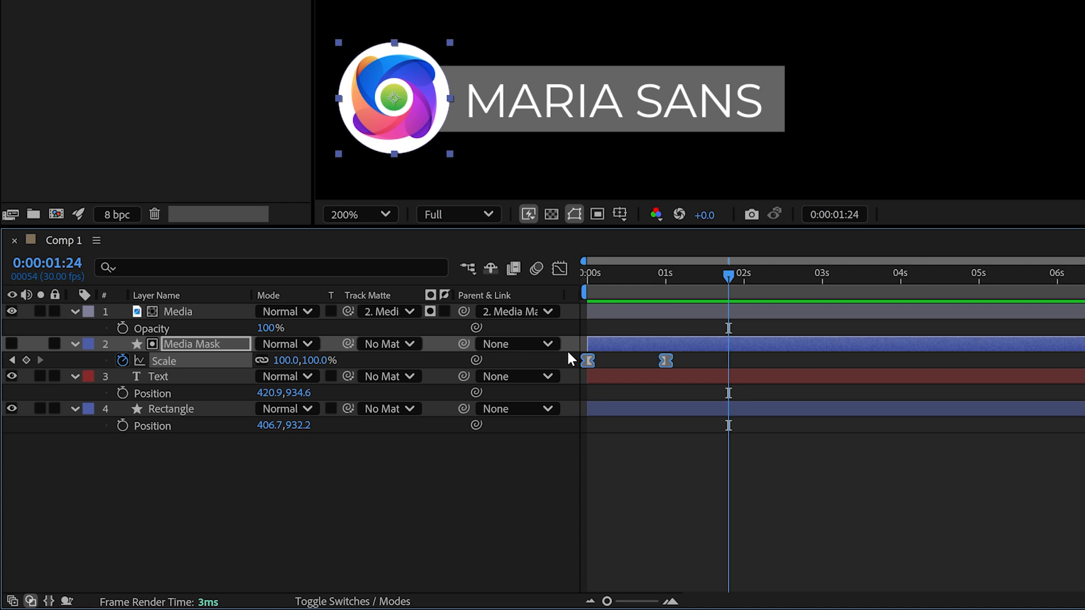
- Select and drag the Media and Media Mask layers
click(179, 308)
drag(180, 309, 253, 232)
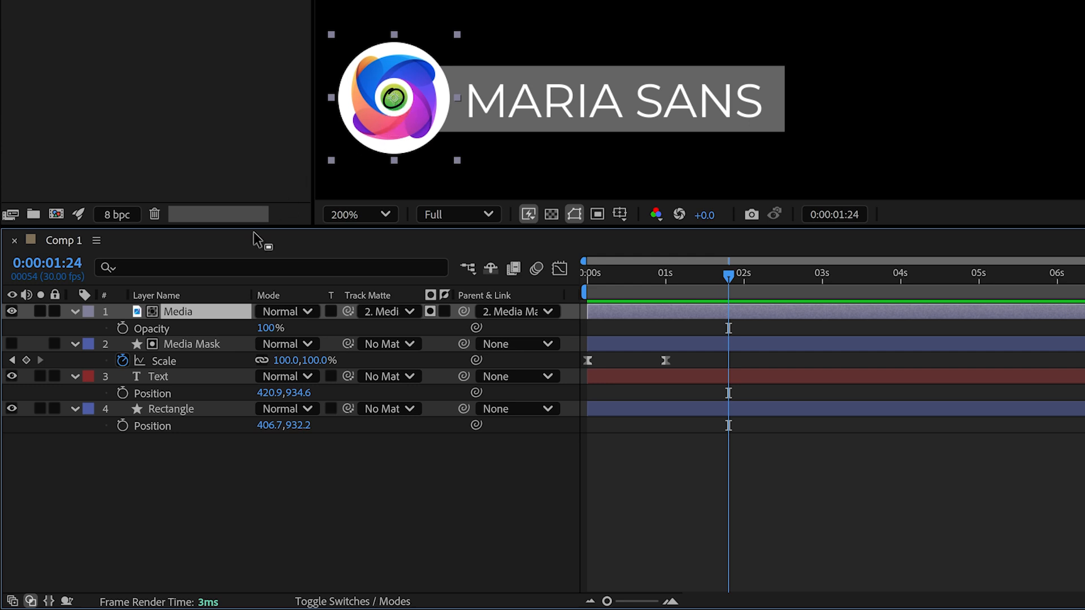
click(187, 346)
drag(188, 348, 396, 102)
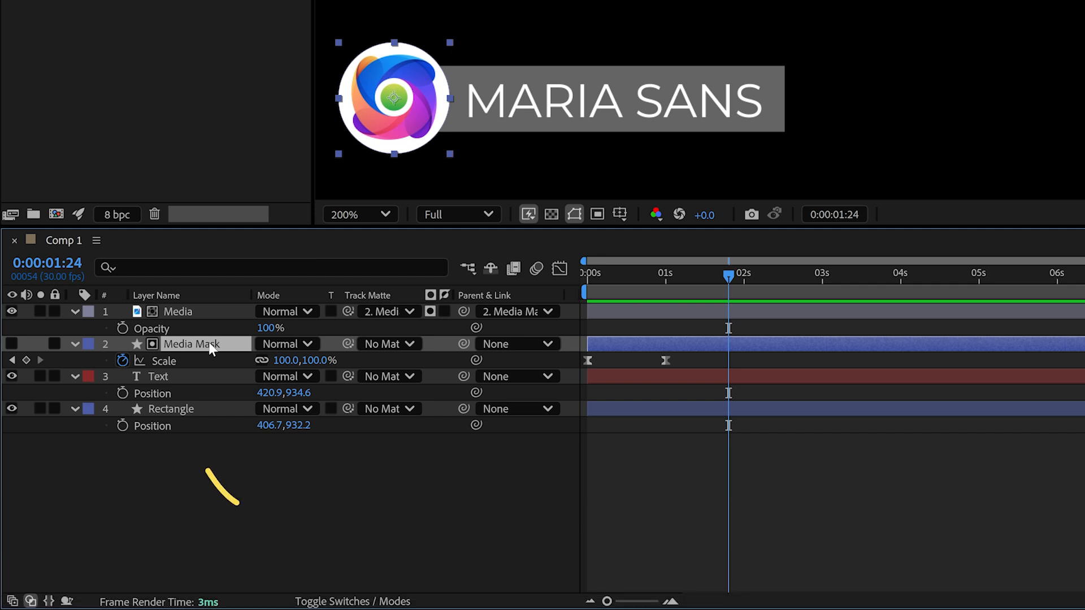
- Duplicate the Rectangle layer and rename the copy 'Rectangle Mask'
click(171, 406)
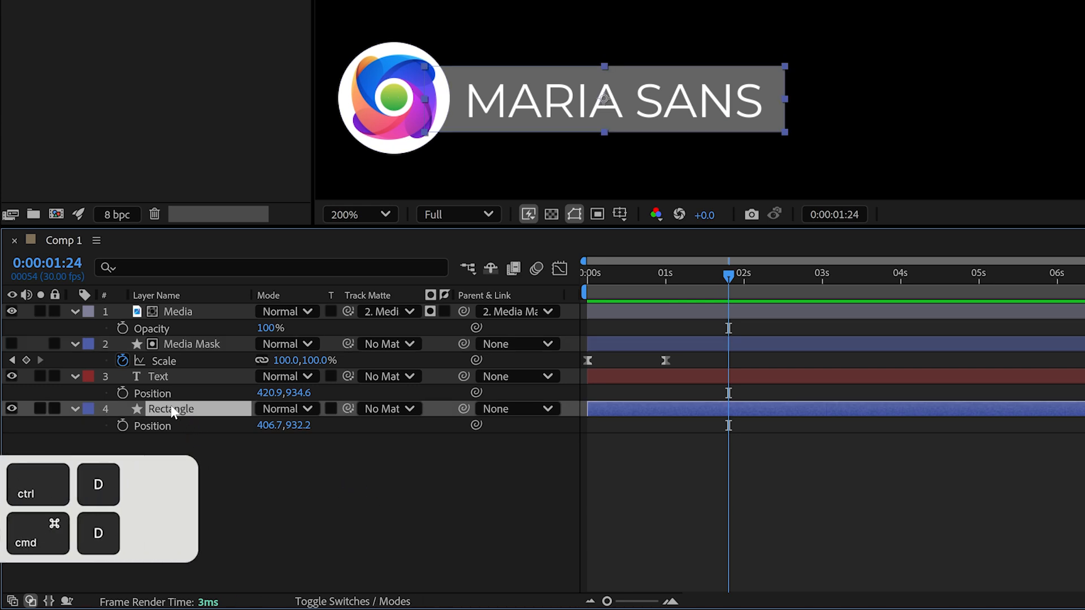
key(ctrl+d)
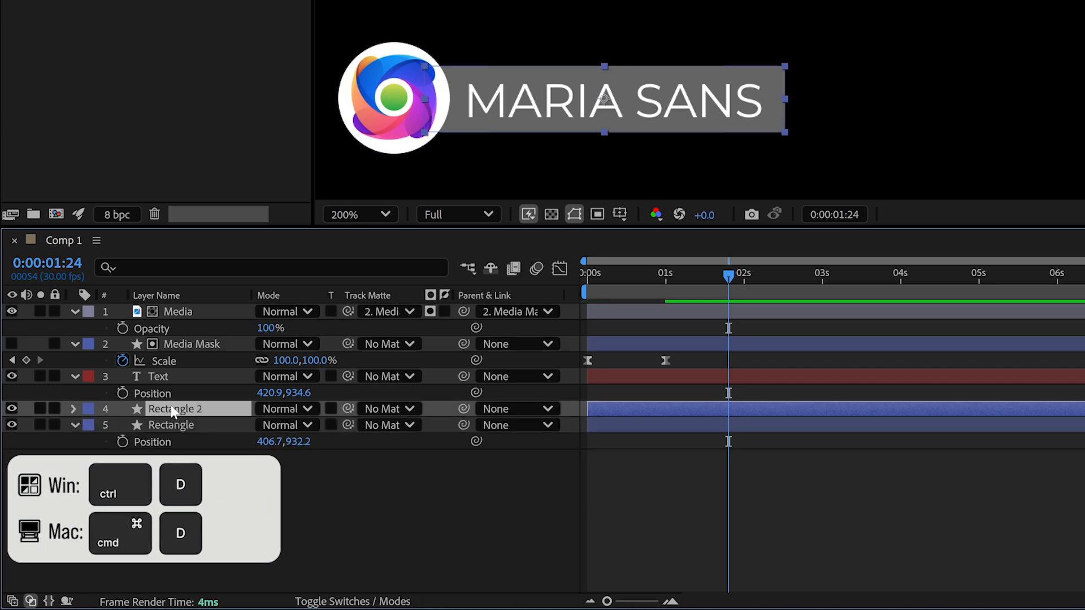
right_click(171, 405)
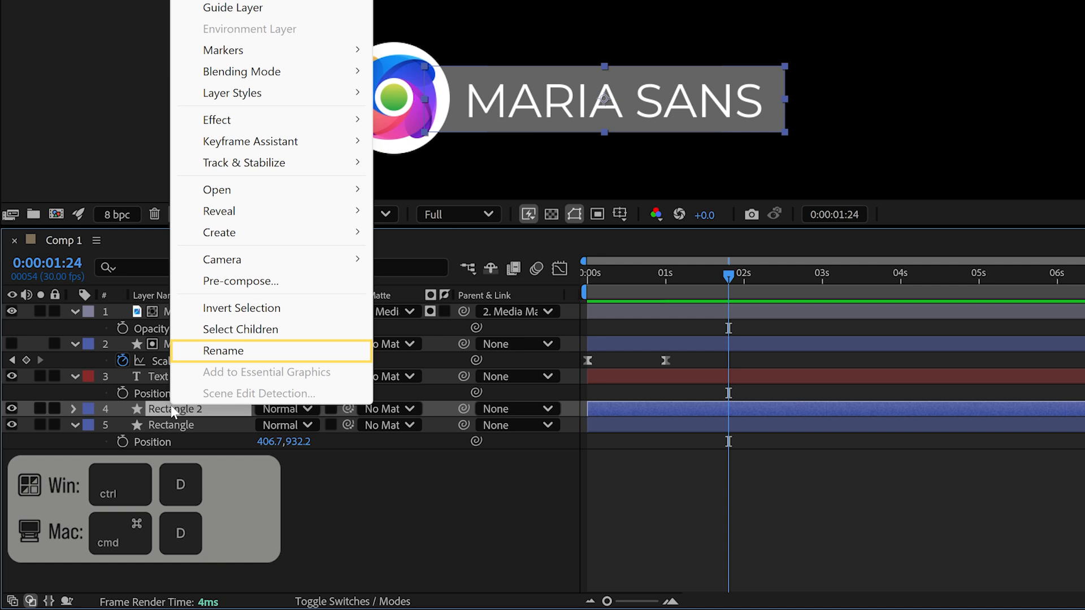
click(231, 352)
text(Rectangle Mask)
key(Return)
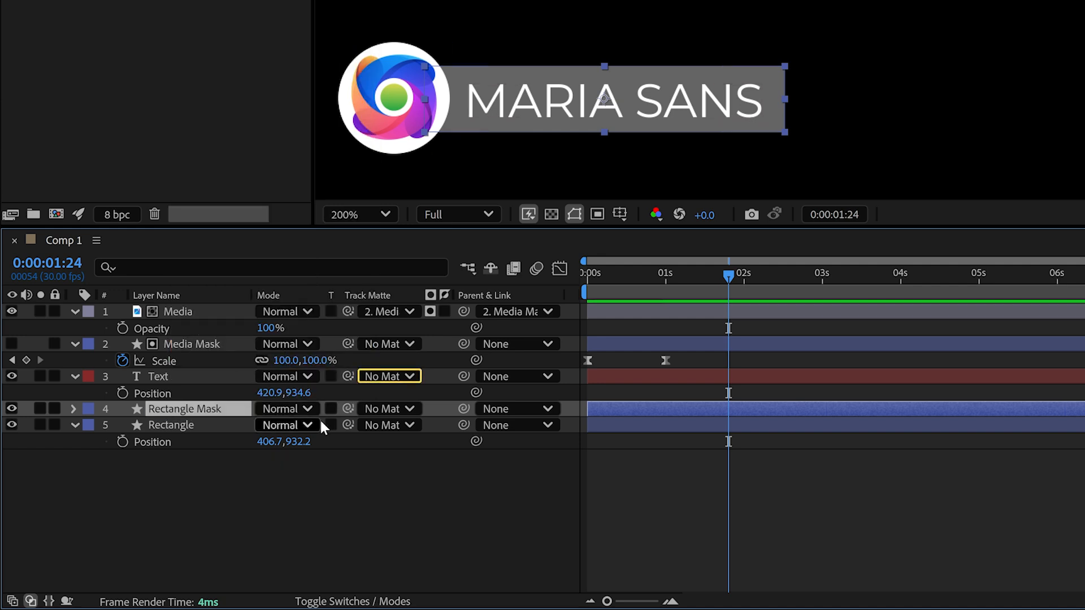
- Set Text and Rectangle track mattes to '4. Rectangle Mask' and parent Text to '5. Rectangle'
click(395, 378)
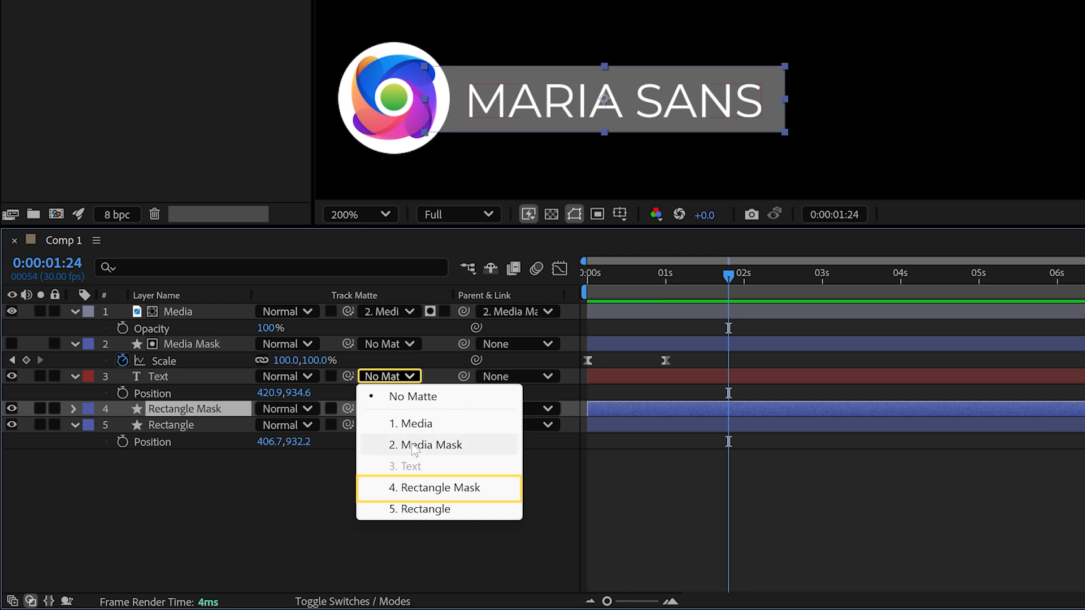
click(417, 487)
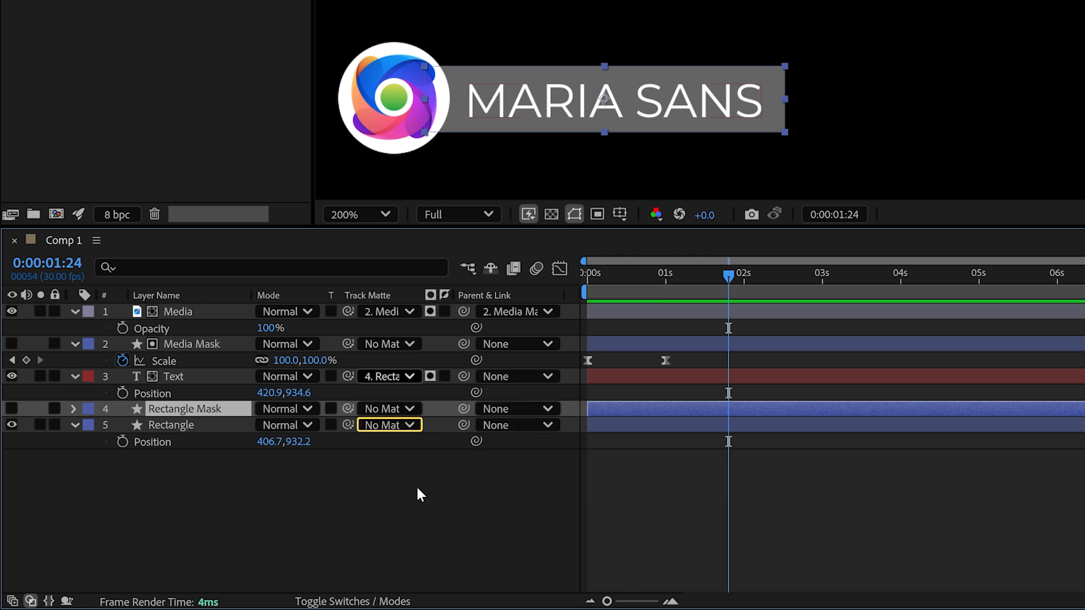
click(413, 427)
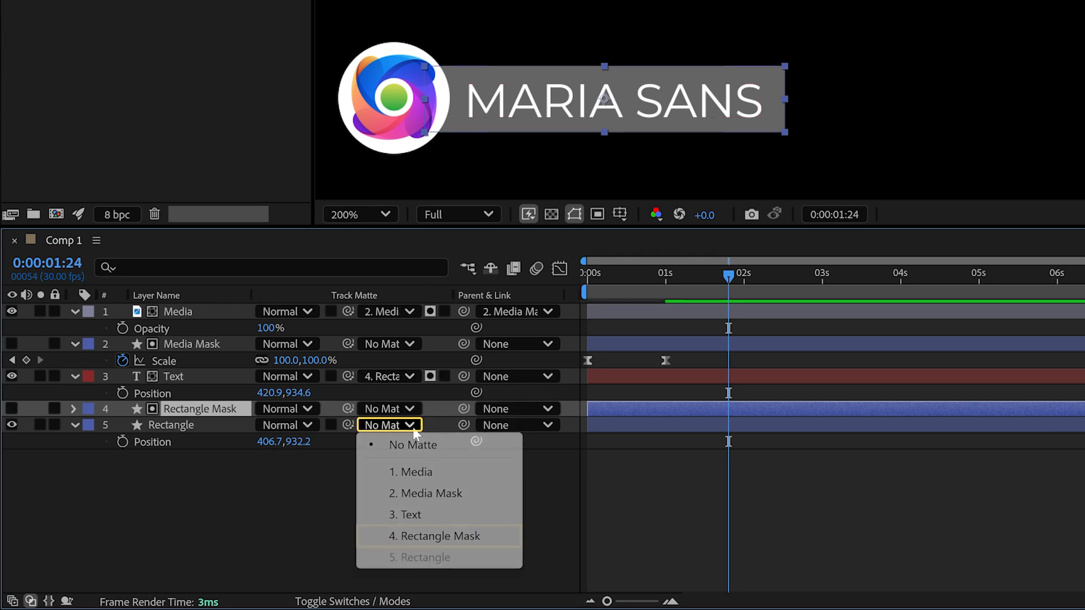
click(421, 536)
click(548, 377)
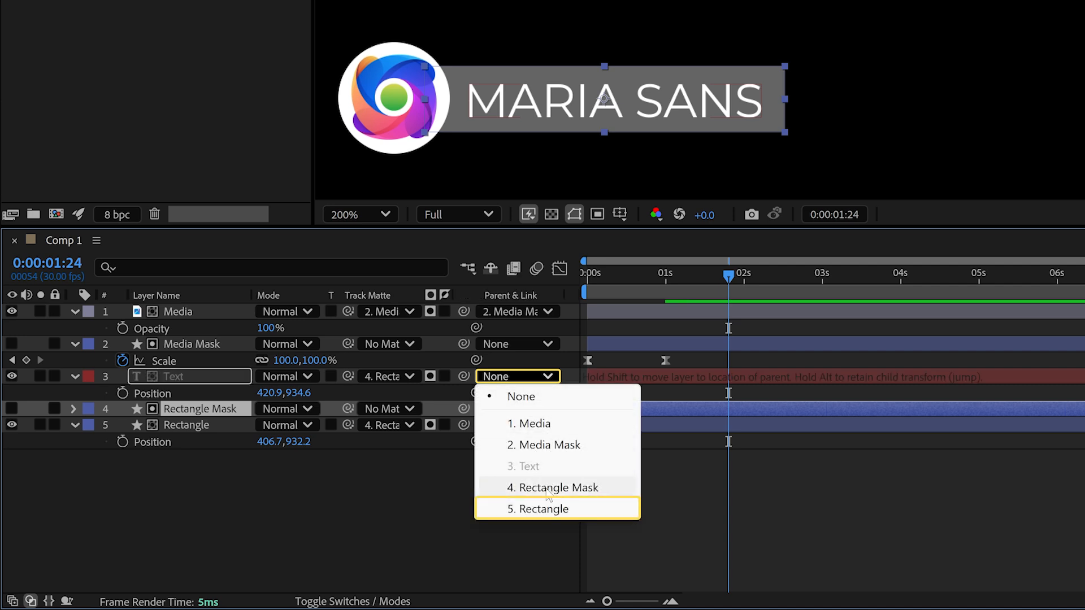
click(546, 509)
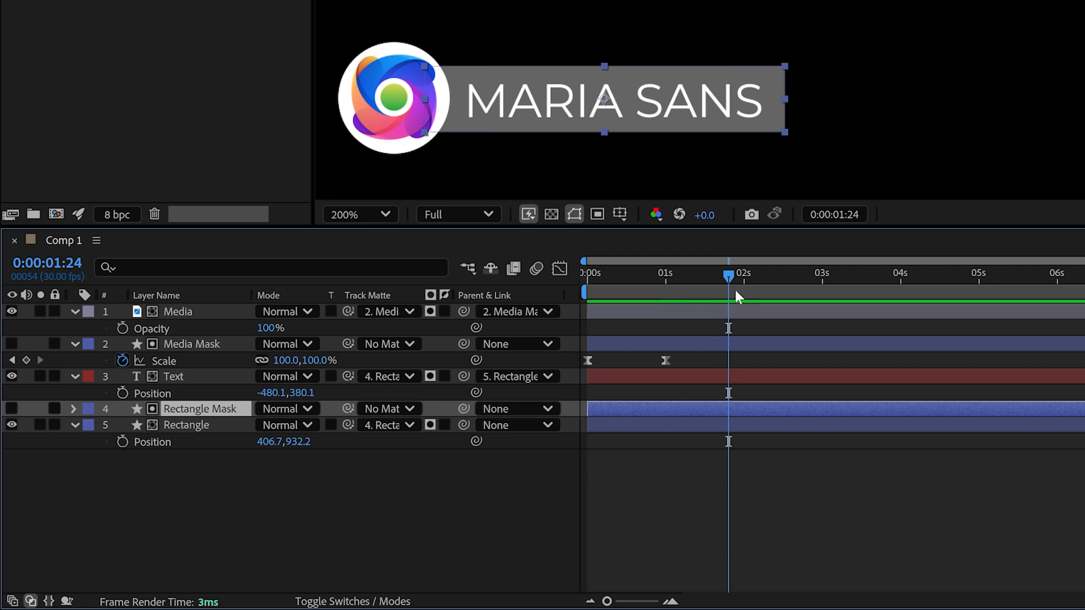
- Keyframe Rectangle Position from -48.3 at 1s to 406.7 at 3s, easy-eased
drag(733, 273, 827, 274)
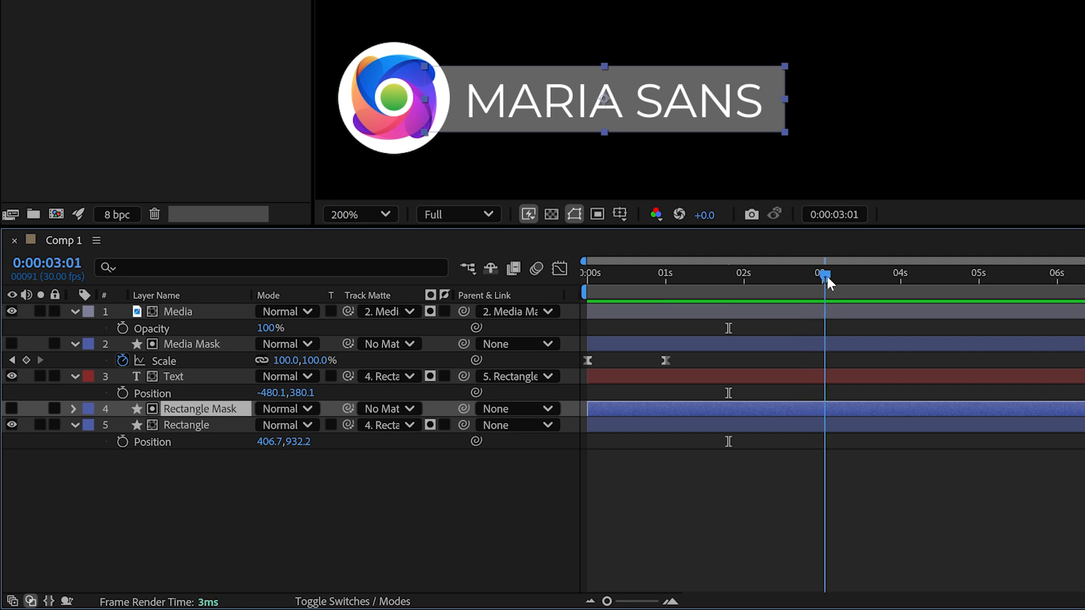
click(183, 425)
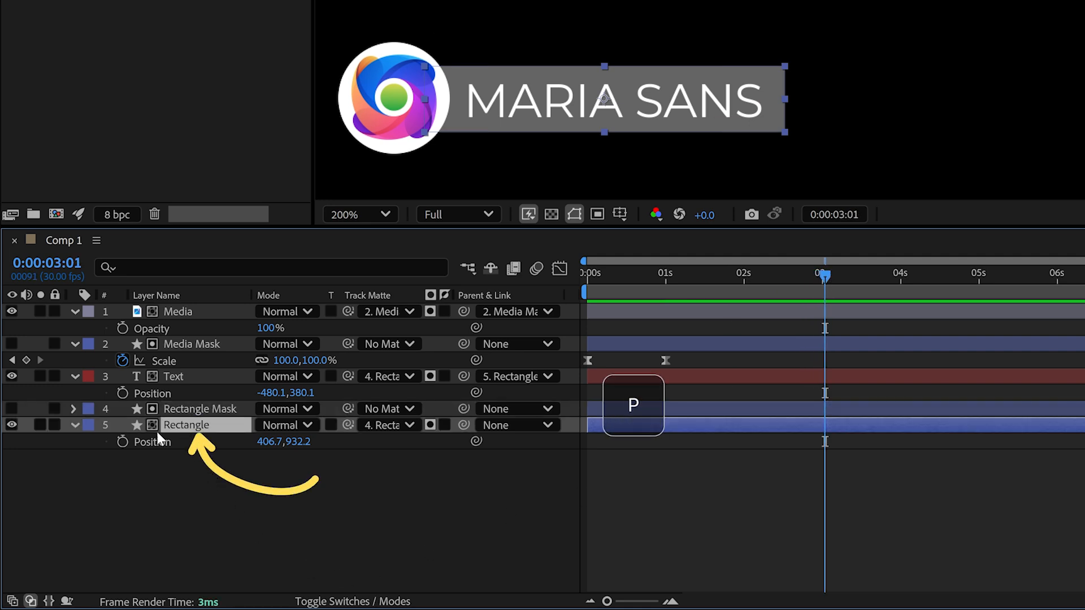
click(122, 441)
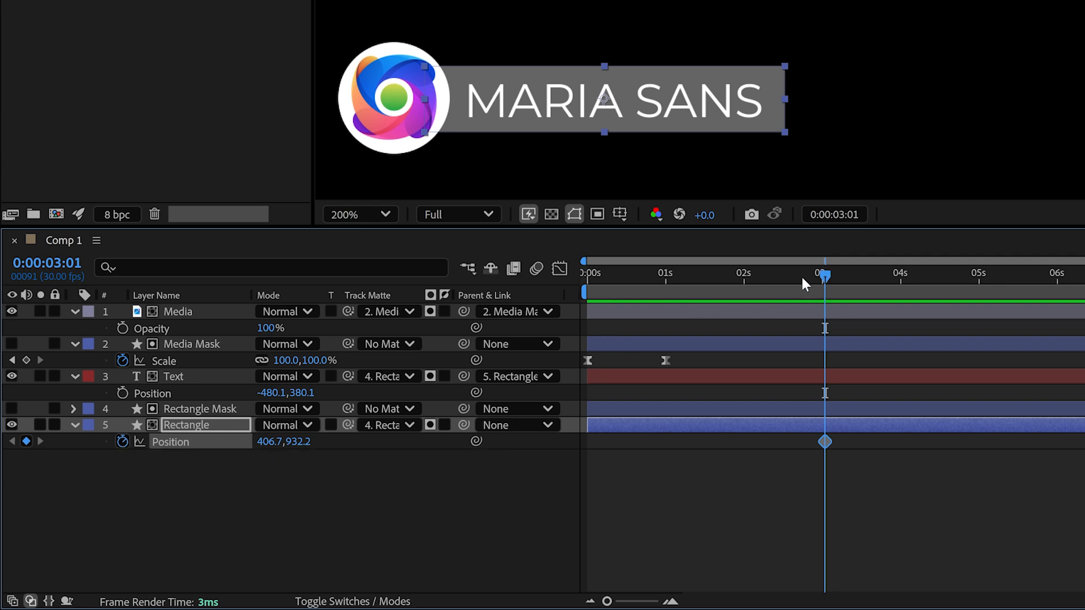
click(12, 360)
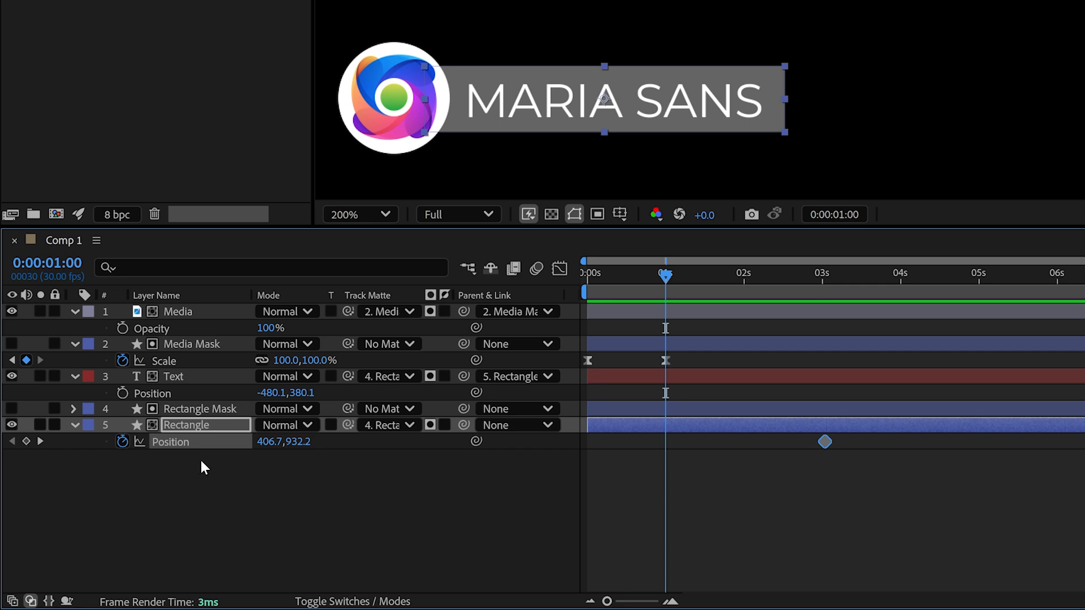
drag(271, 446, 156, 452)
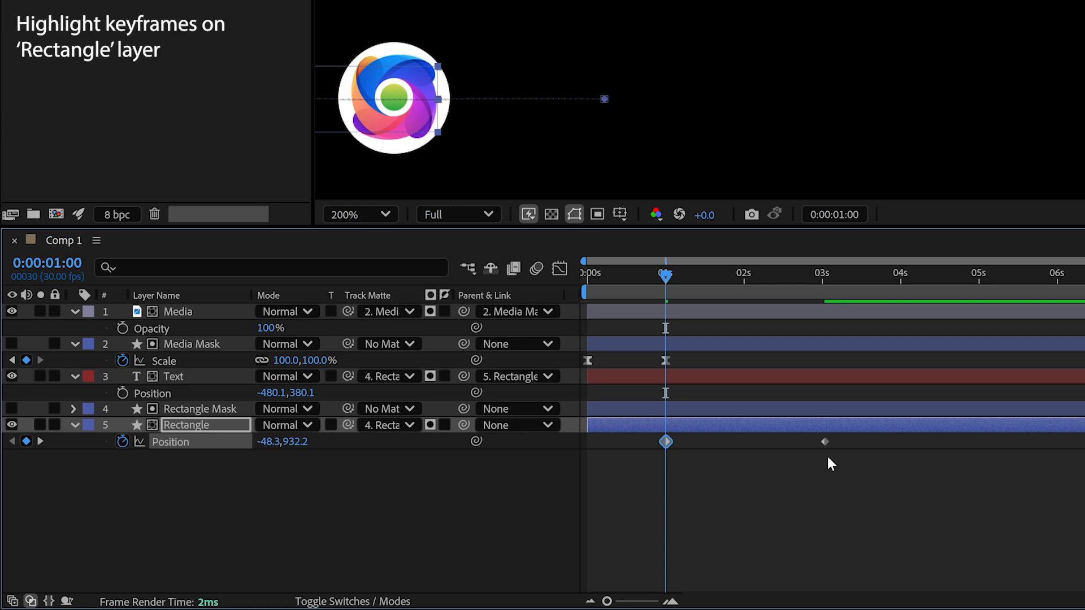
key(F9)
drag(896, 444, 628, 432)
- In the speed graph, drag the 3s influence handle to 100% ease, then preview the slide
click(559, 269)
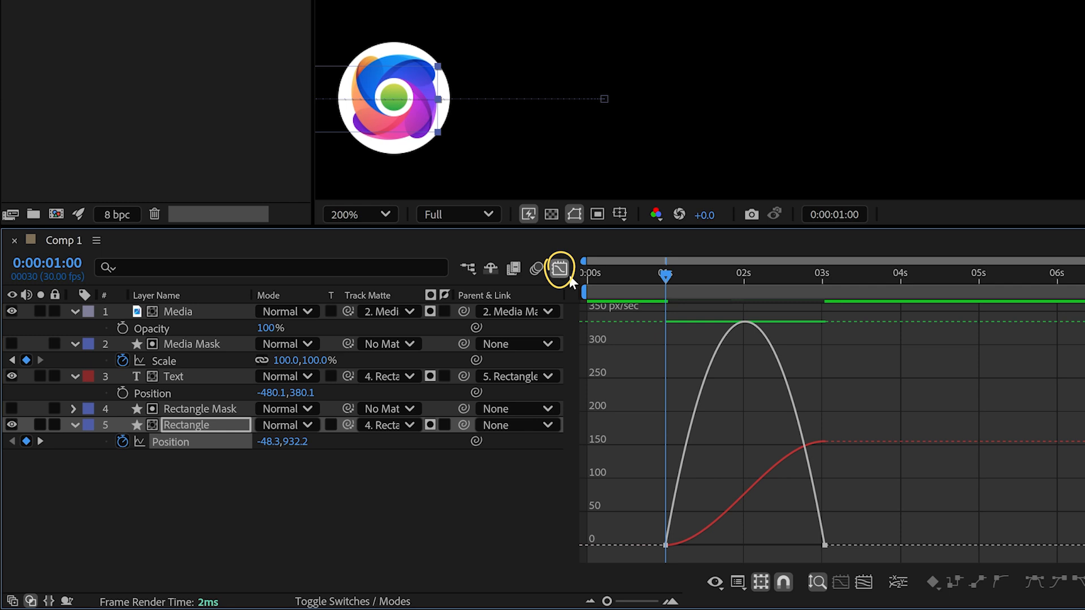
right_click(632, 361)
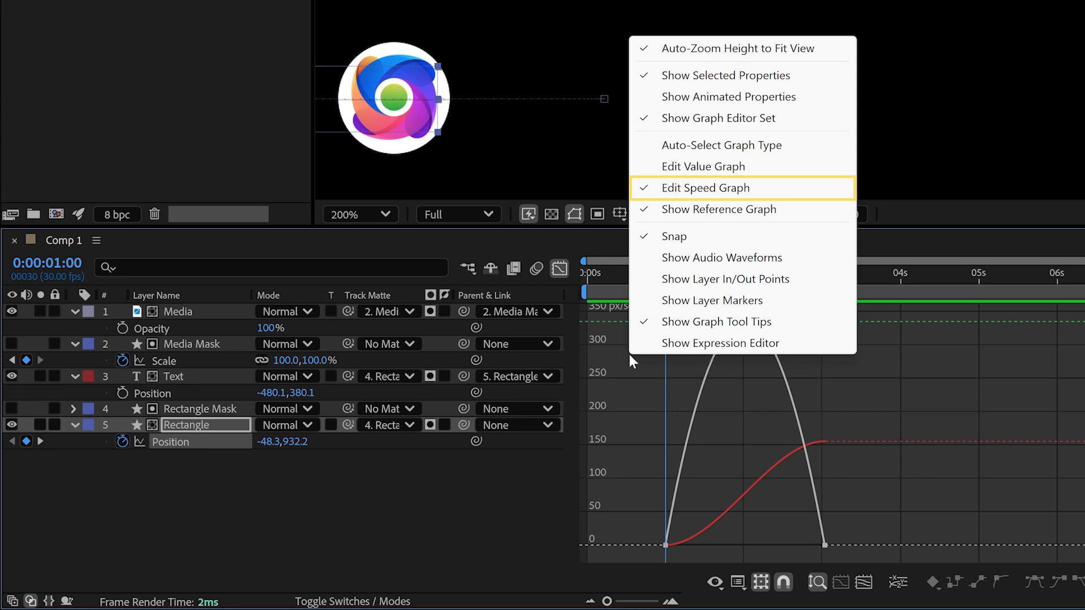
click(641, 420)
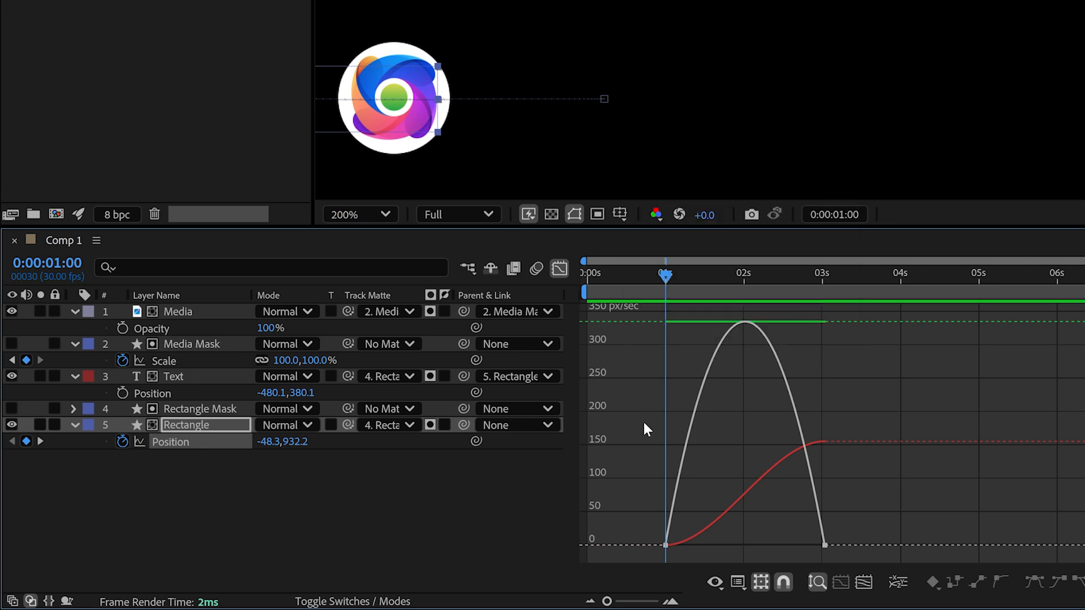
click(822, 544)
drag(798, 545, 723, 548)
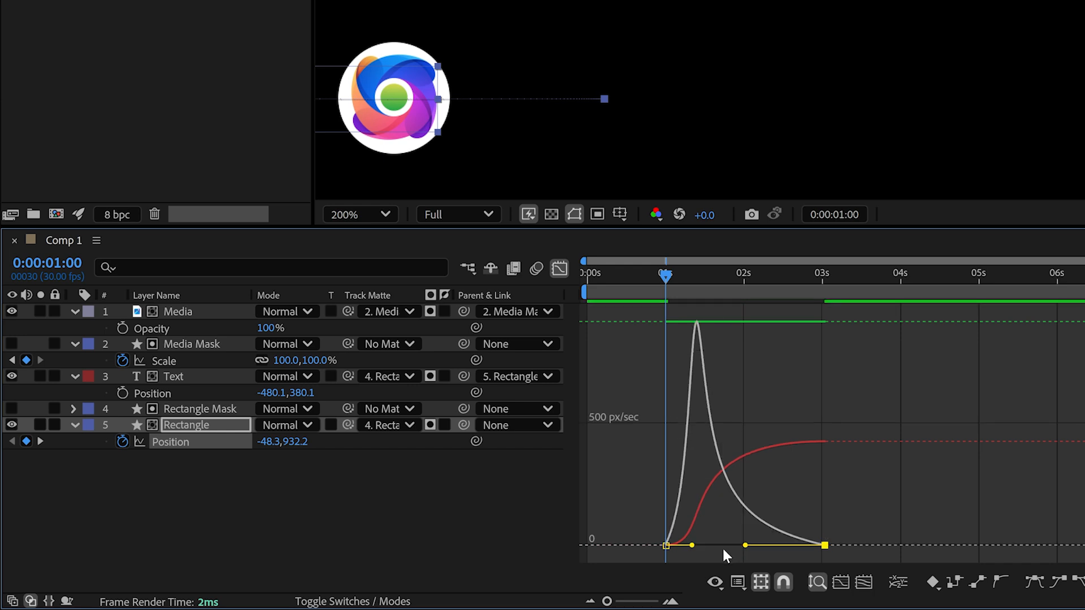
key(space)
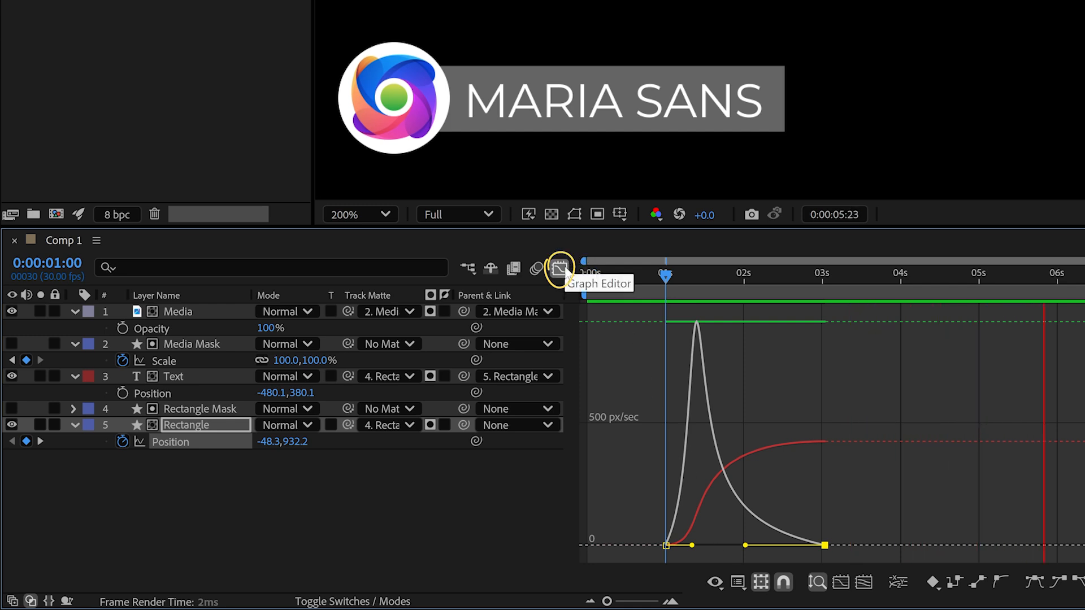
click(560, 269)
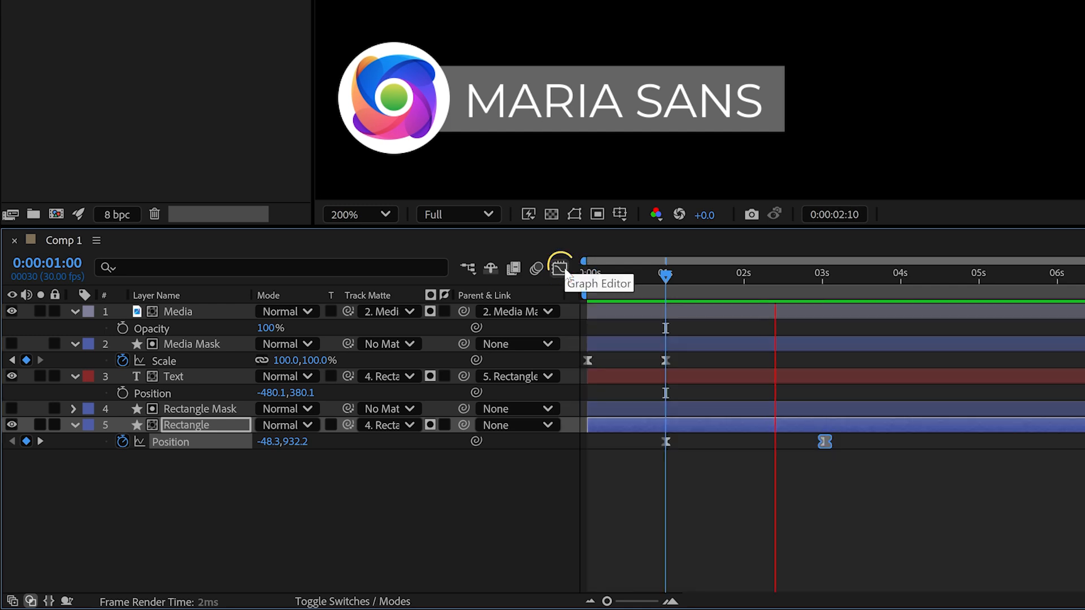
click(616, 508)
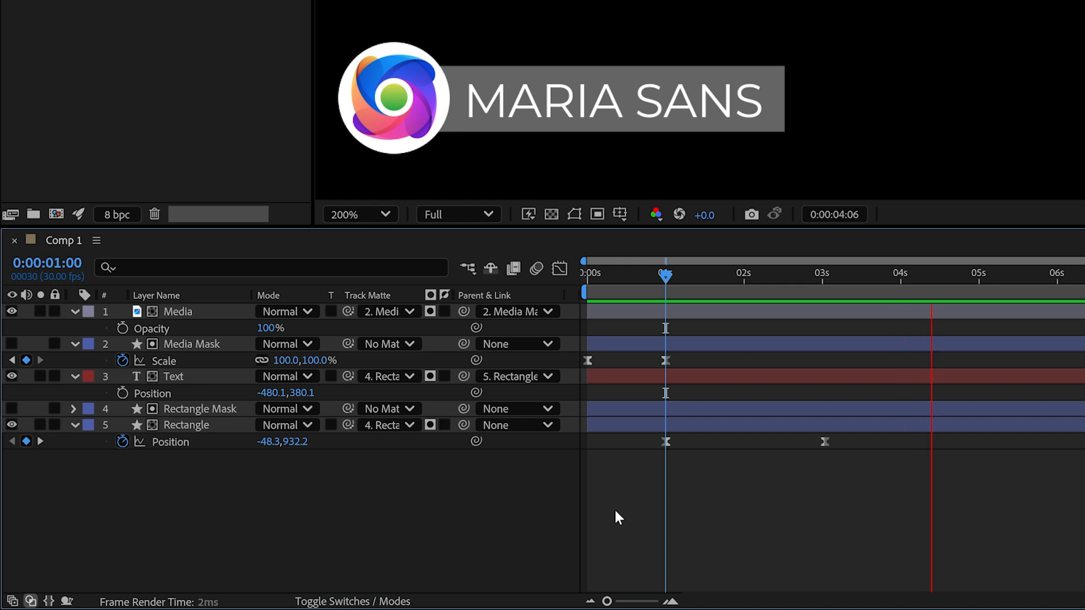
- Trim the Rectangle and Rectangle Mask in-points to about 1s and preview the result
key(space)
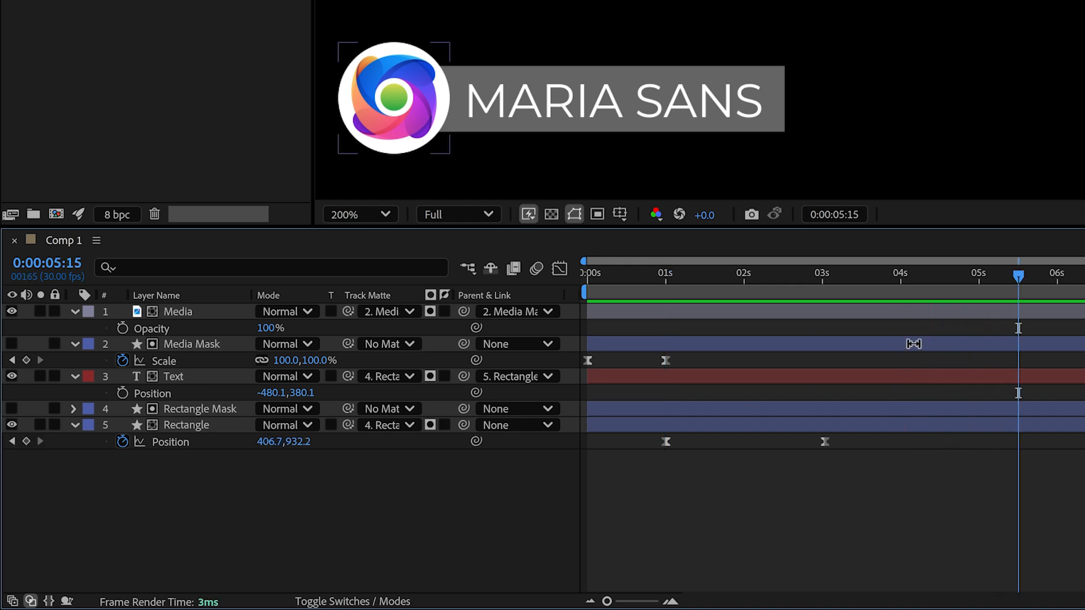
drag(1019, 277, 637, 311)
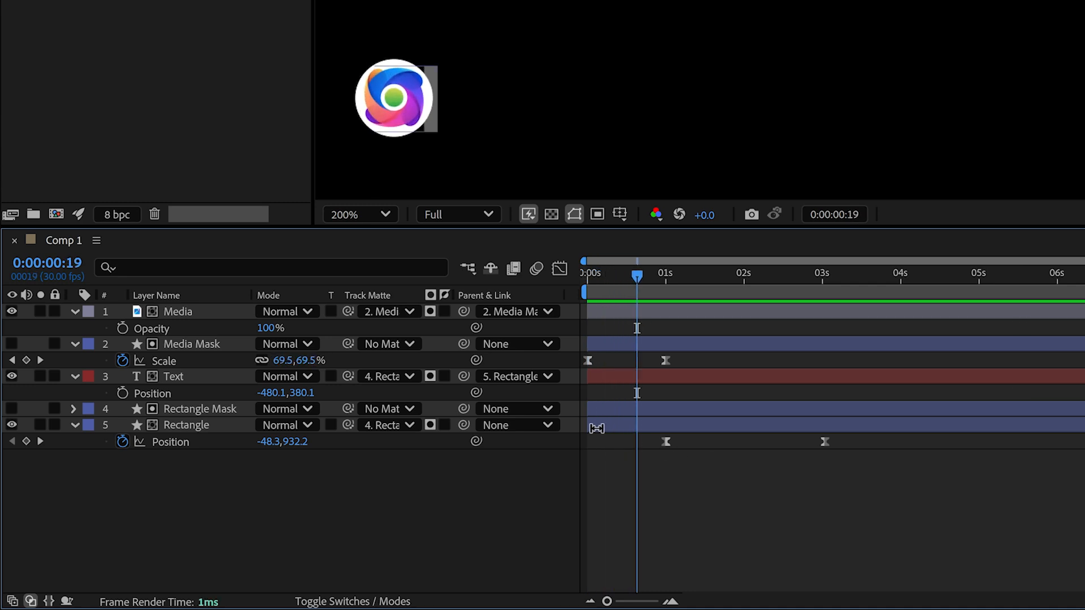
drag(585, 428, 662, 428)
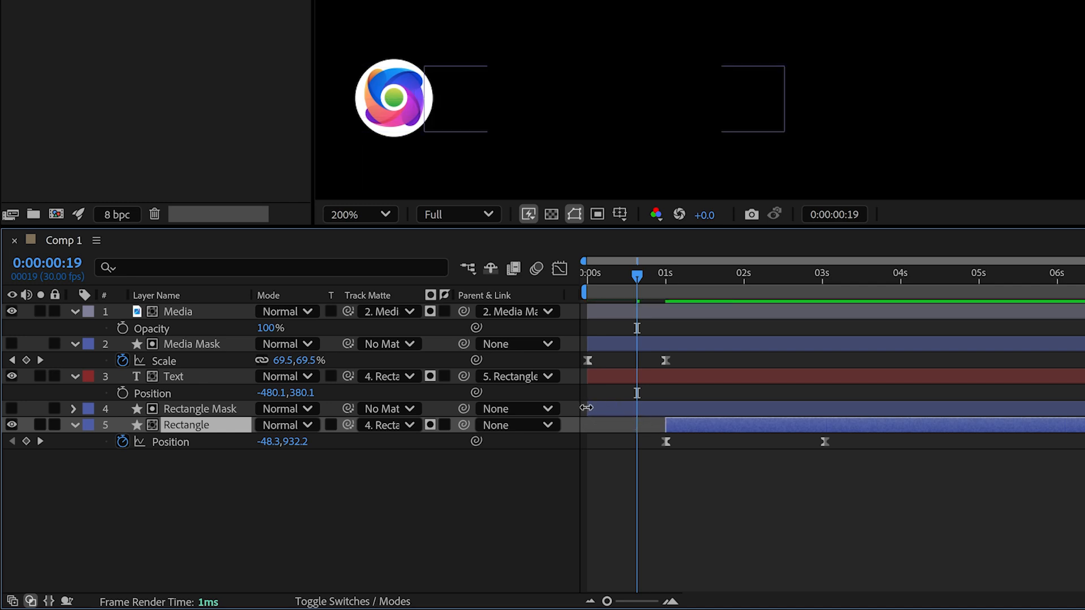
drag(583, 402, 665, 408)
key(space)
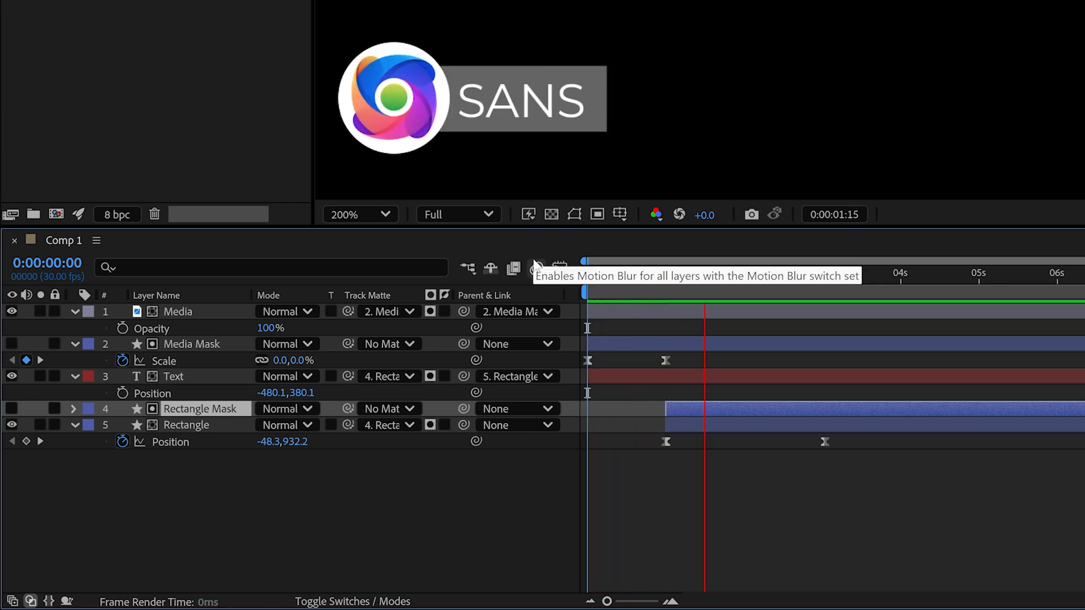
key(space)
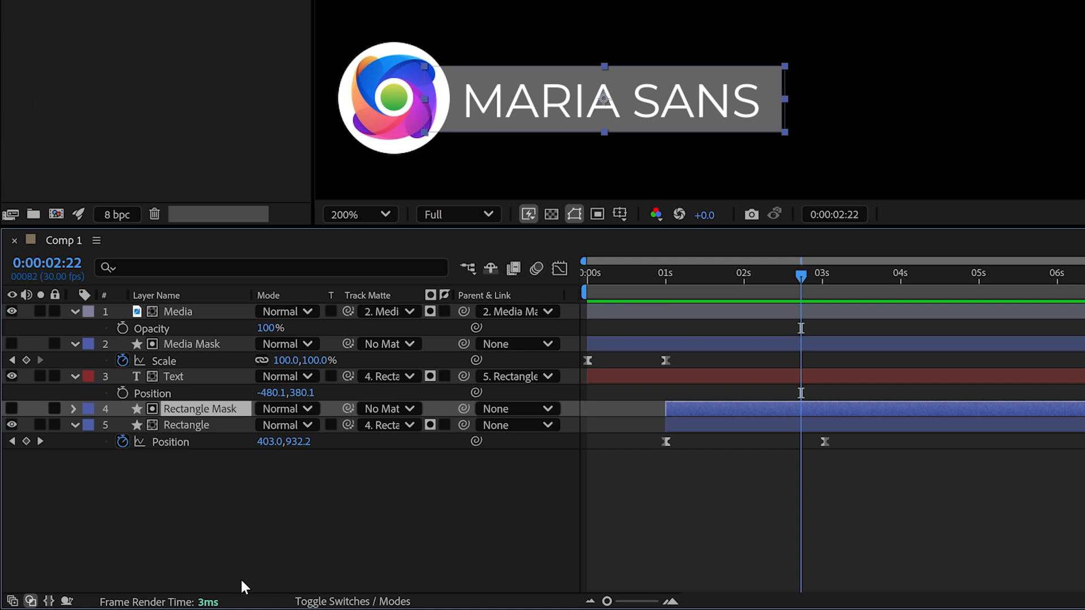
- Trim all five layers to end at about 4s and precompose them as 'In'
drag(213, 535, 201, 300)
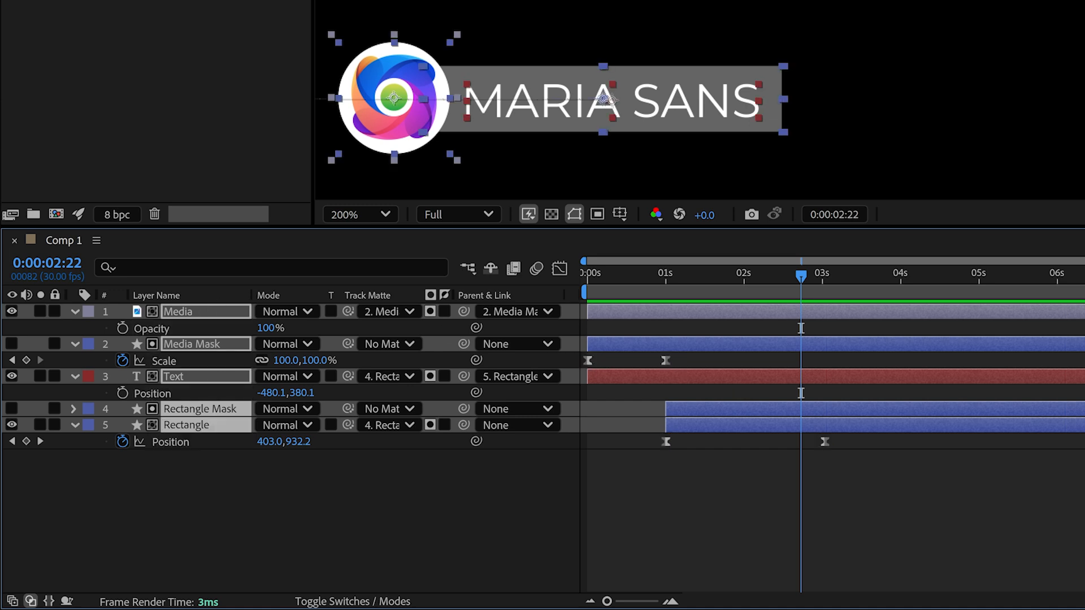
drag(1082, 425, 902, 429)
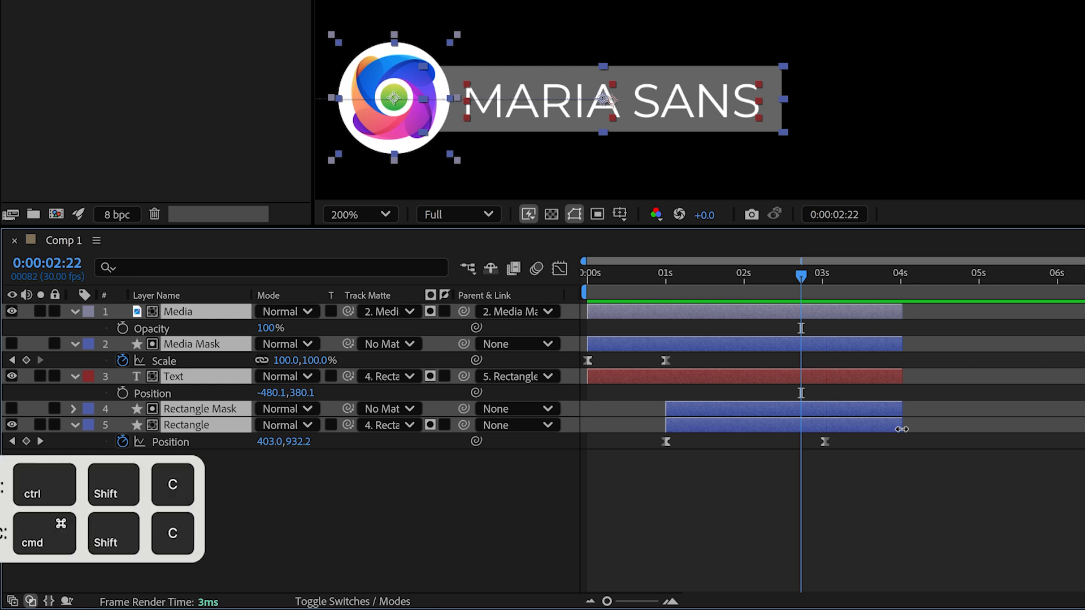
key(ctrl+shift+c)
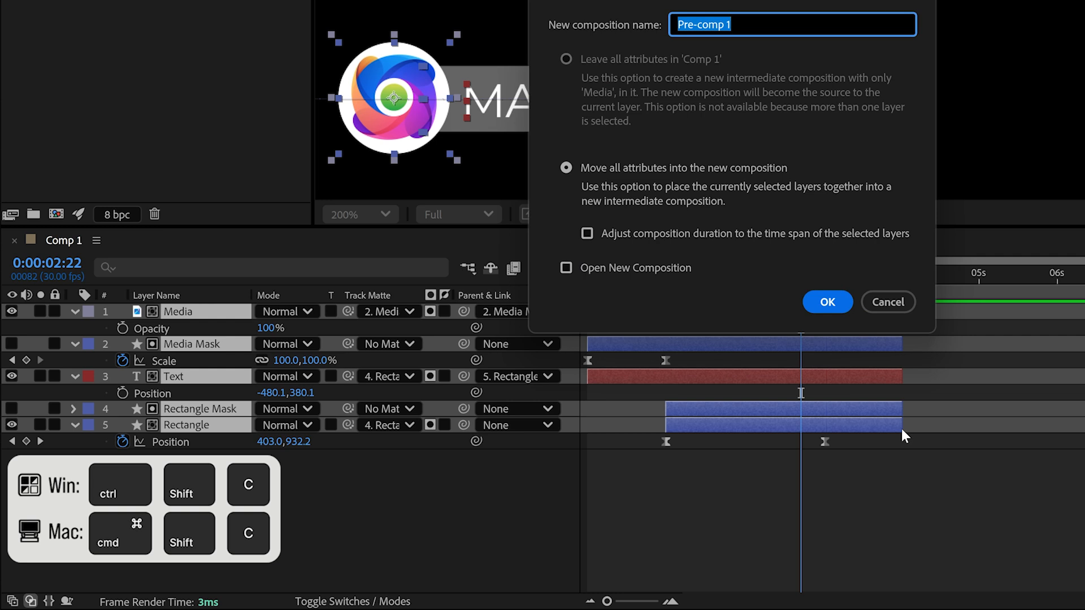
key(BackSpace)
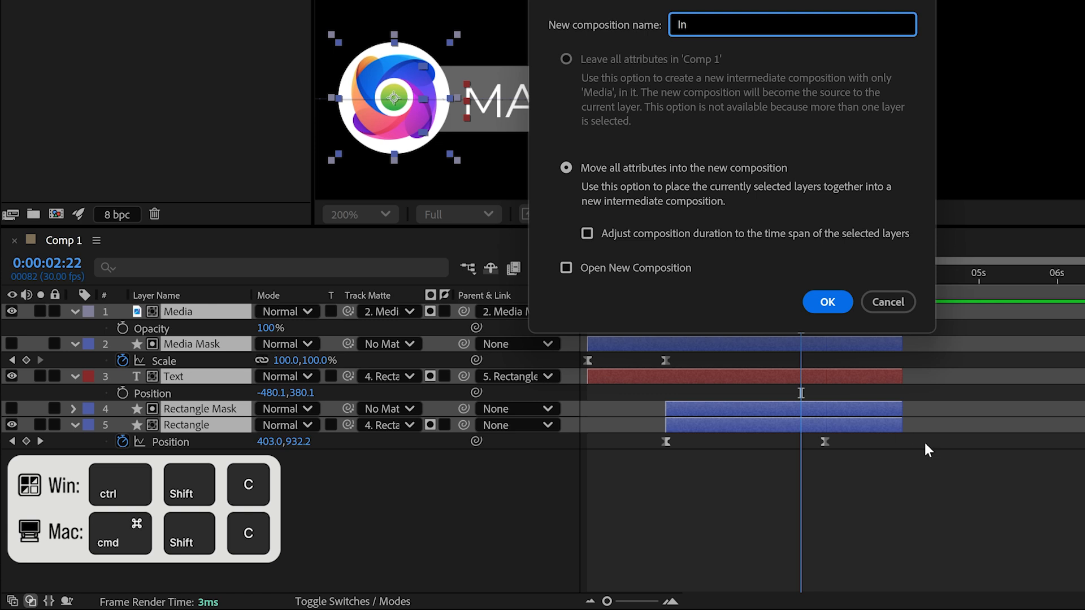
click(826, 303)
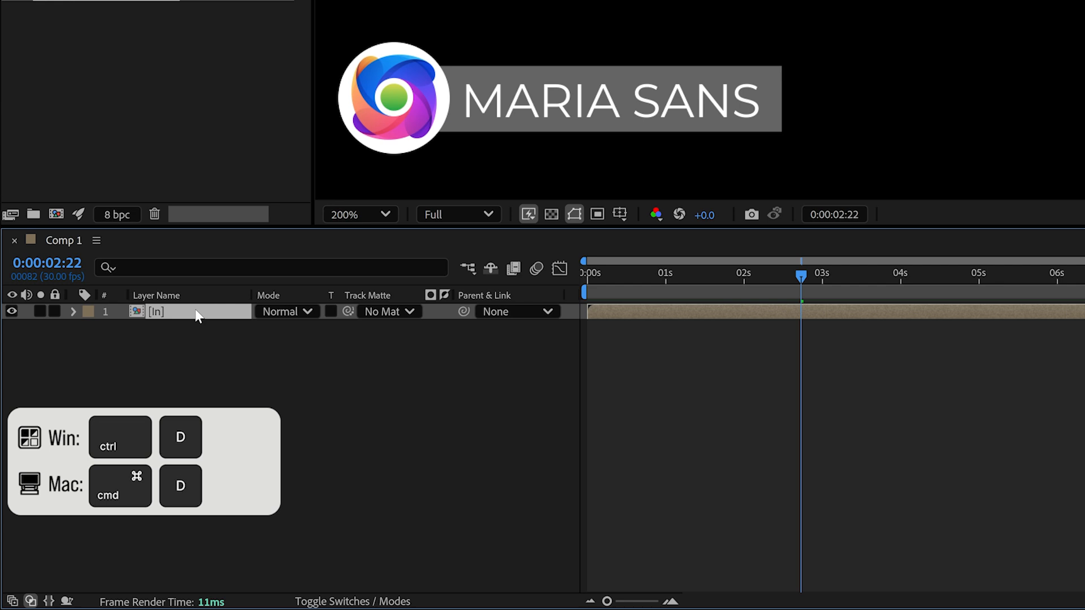
- Duplicate the In layer and rename the copy 'Out'
key(ctrl+d)
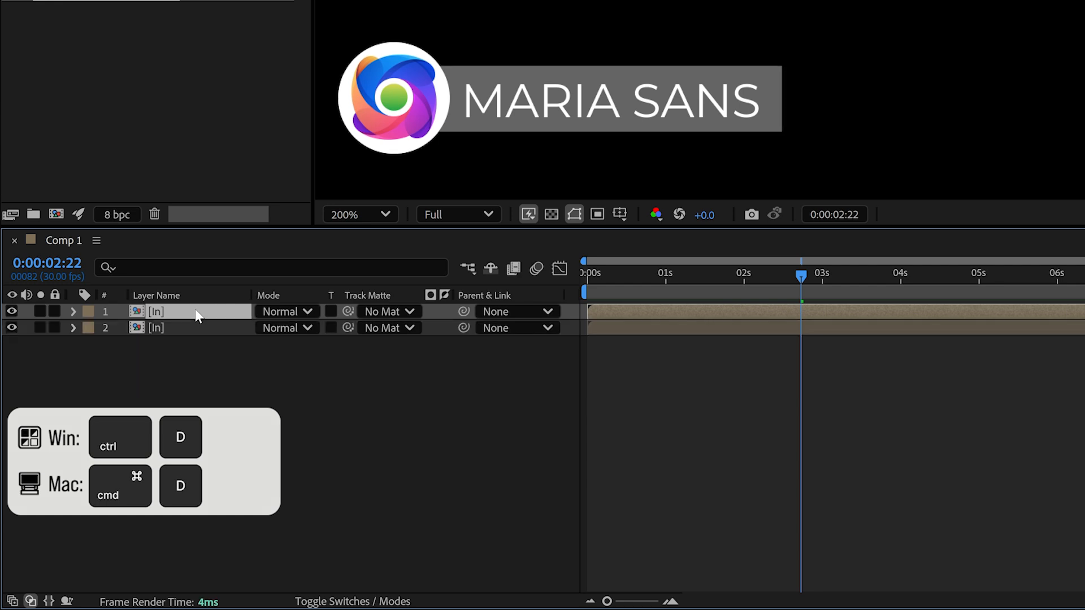
right_click(196, 311)
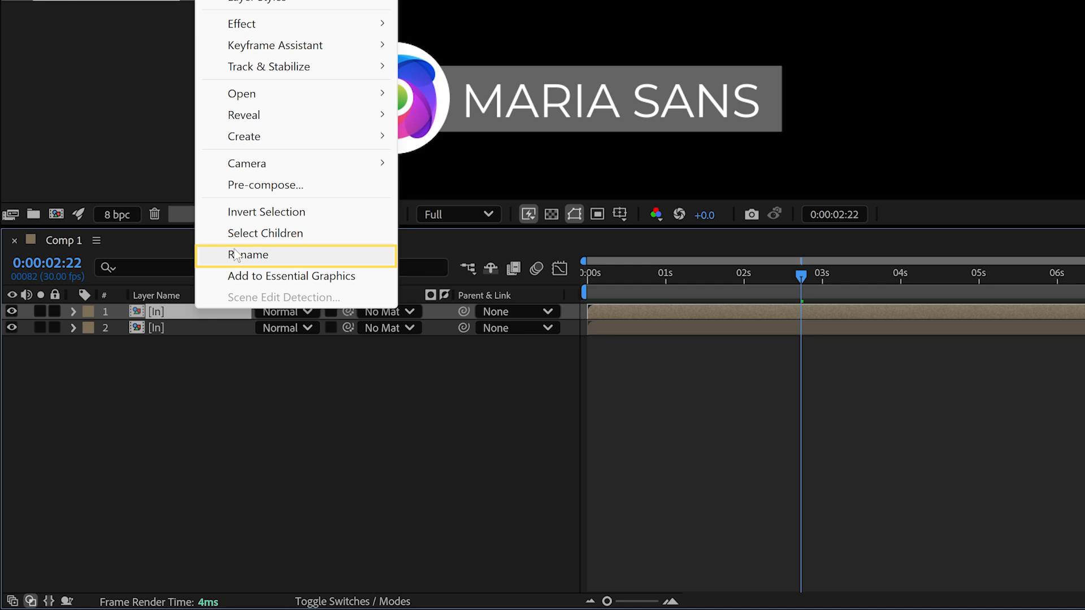
click(235, 255)
text(Out)
key(Return)
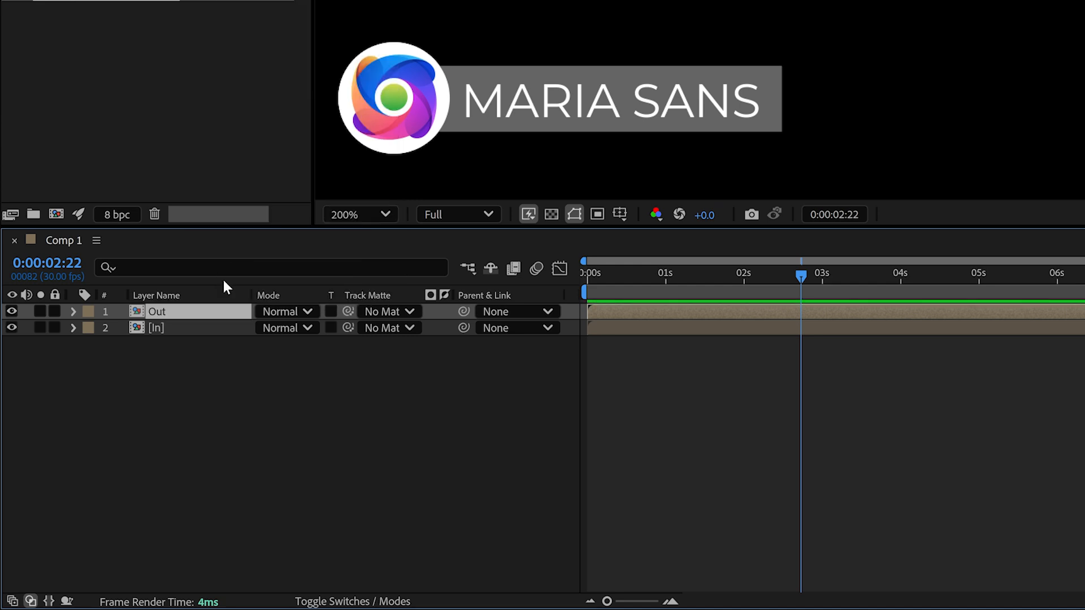
- Apply Time-Reverse Layer to Out, then preview the full animation from the start
right_click(193, 313)
mouse_move(333, 109)
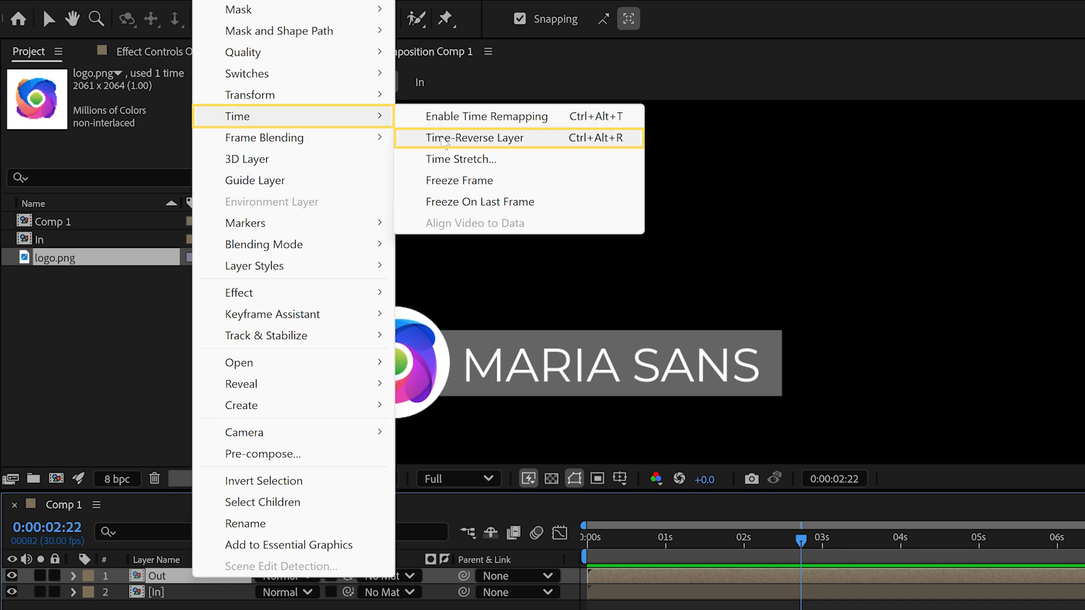
click(444, 141)
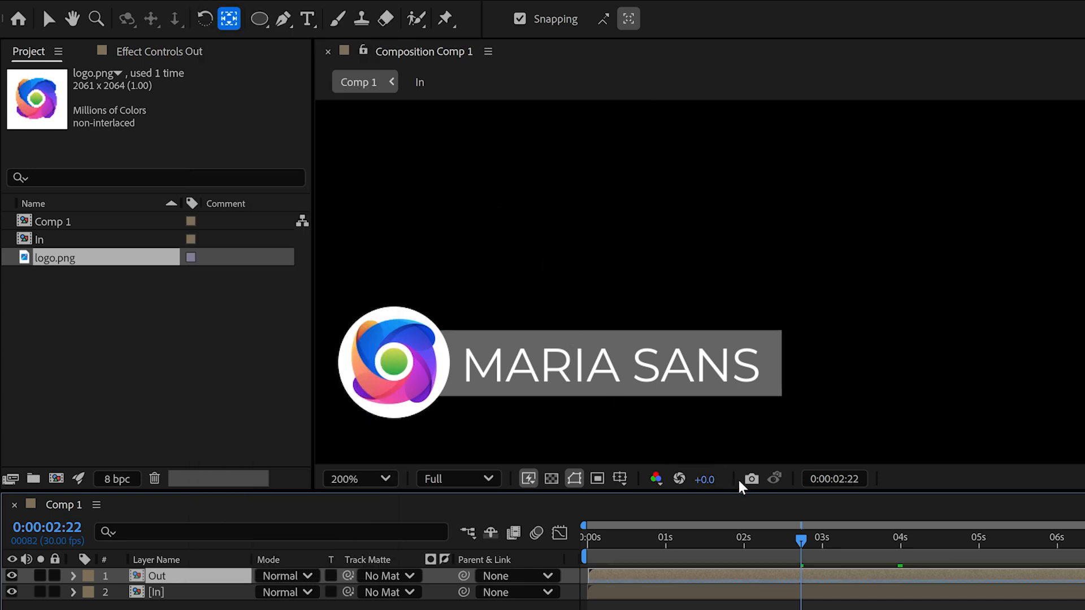
drag(801, 539, 445, 509)
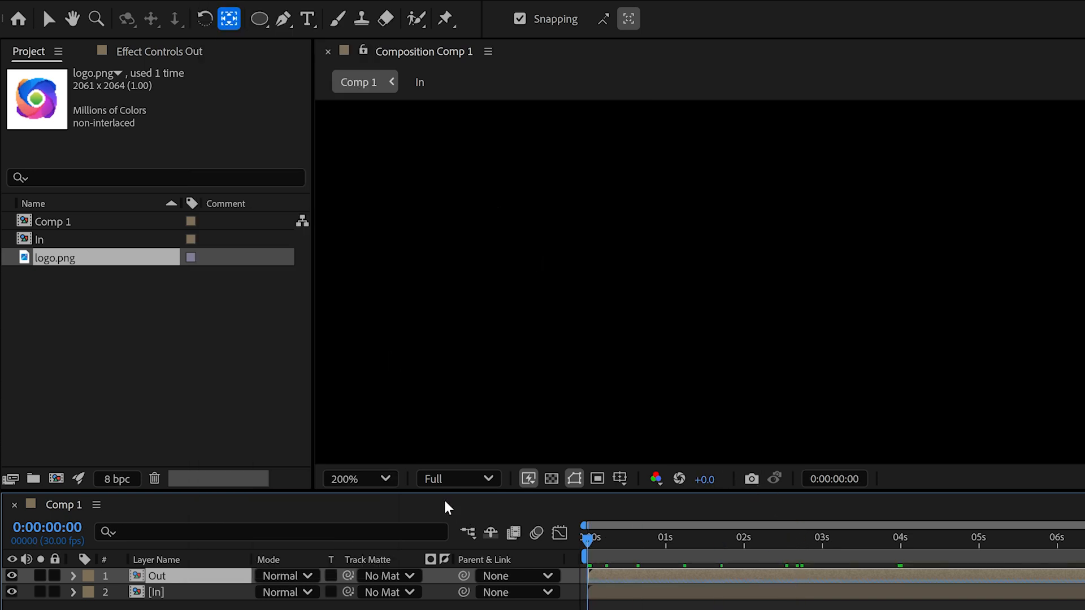
key(space)
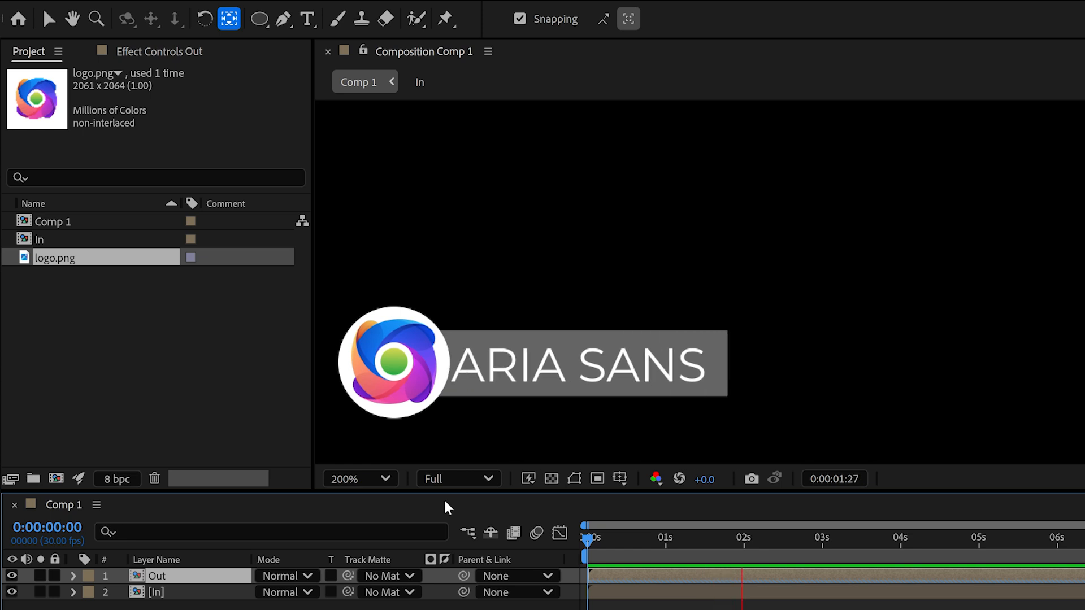